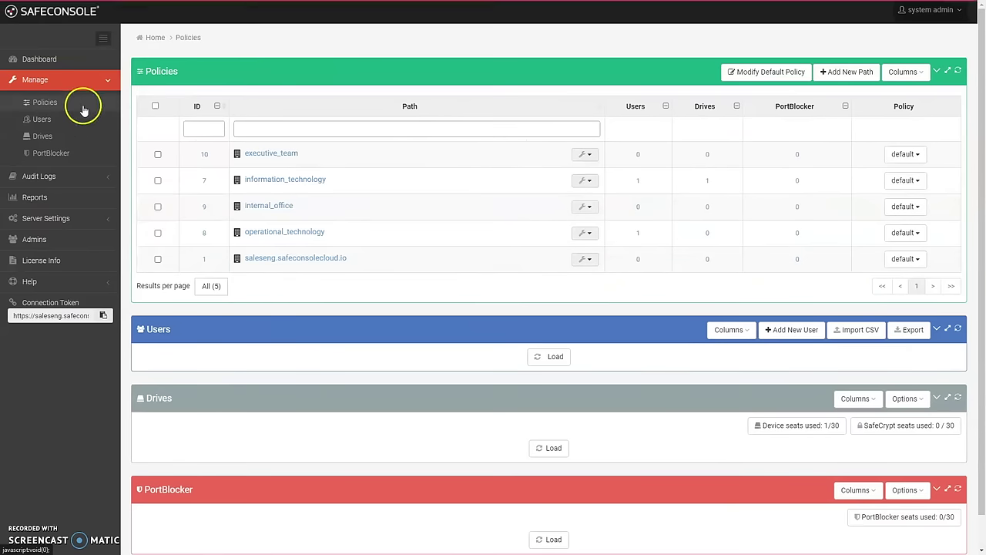
Step: Load the users list, open the details of the information_technology user, and load that user's recent actions
left_click(547, 355)
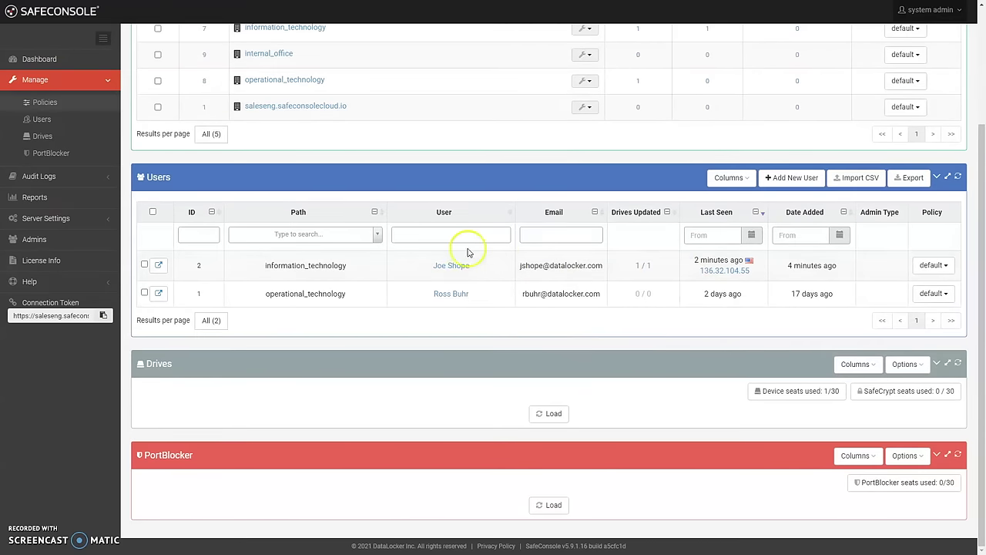
left_click(444, 266)
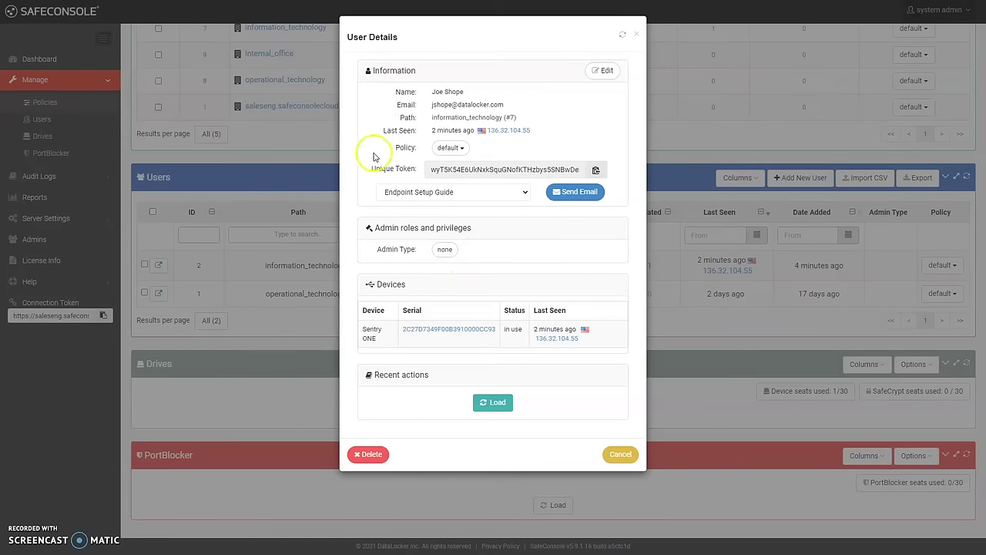
left_click(482, 402)
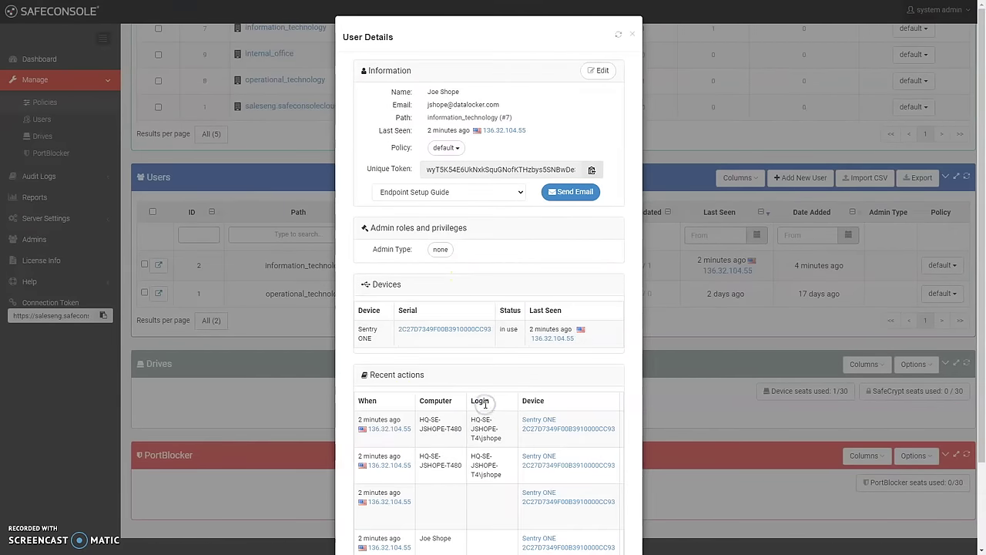
scroll(486, 402, "down", 3)
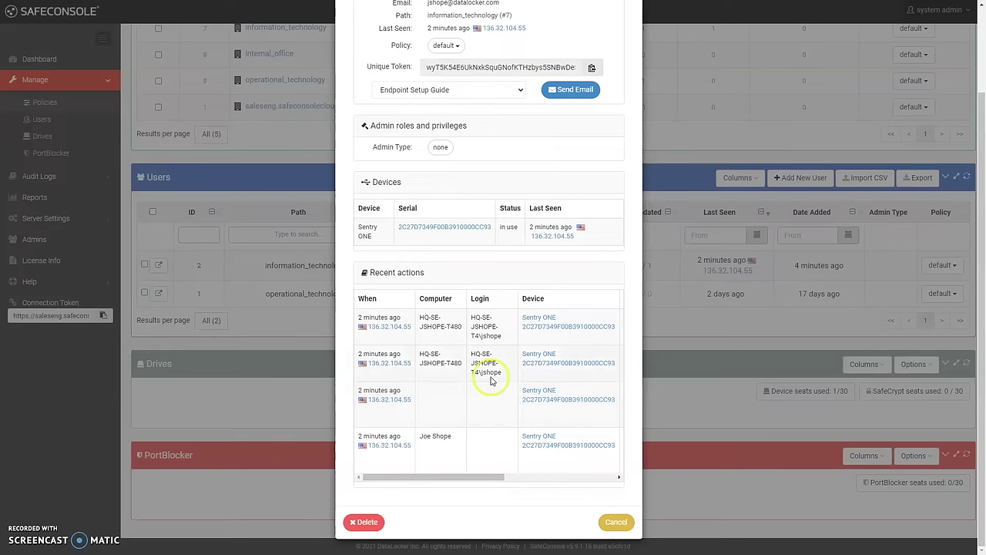
Step: Examine the status options and password reset form of the user's Sentry ONE drive, then close the drive and user details
left_click(471, 227)
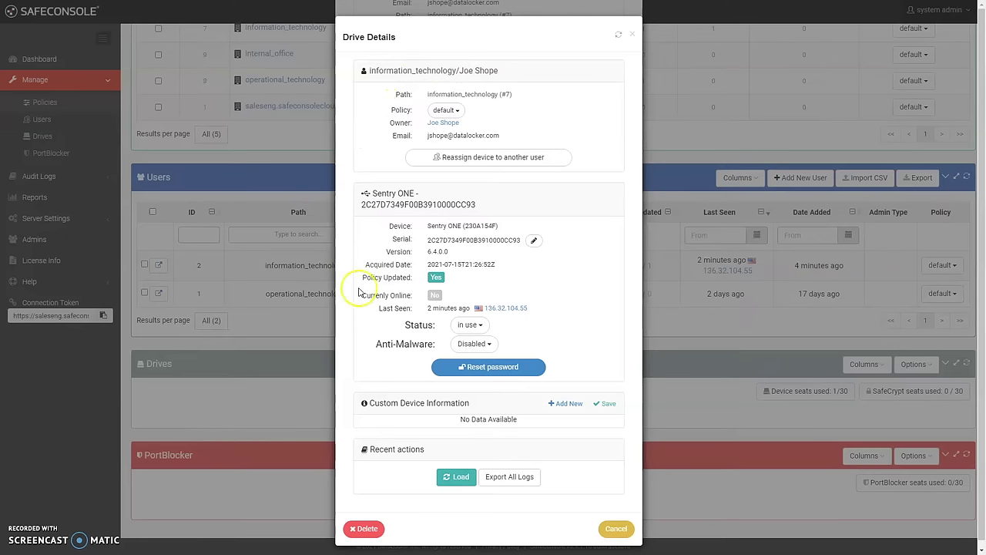
left_click(468, 326)
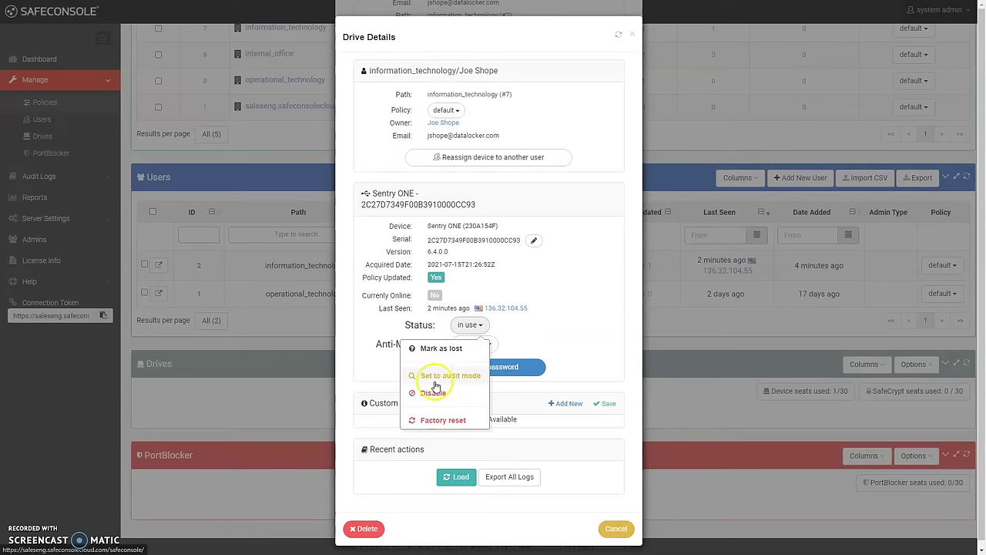
left_click(528, 337)
left_click(487, 367)
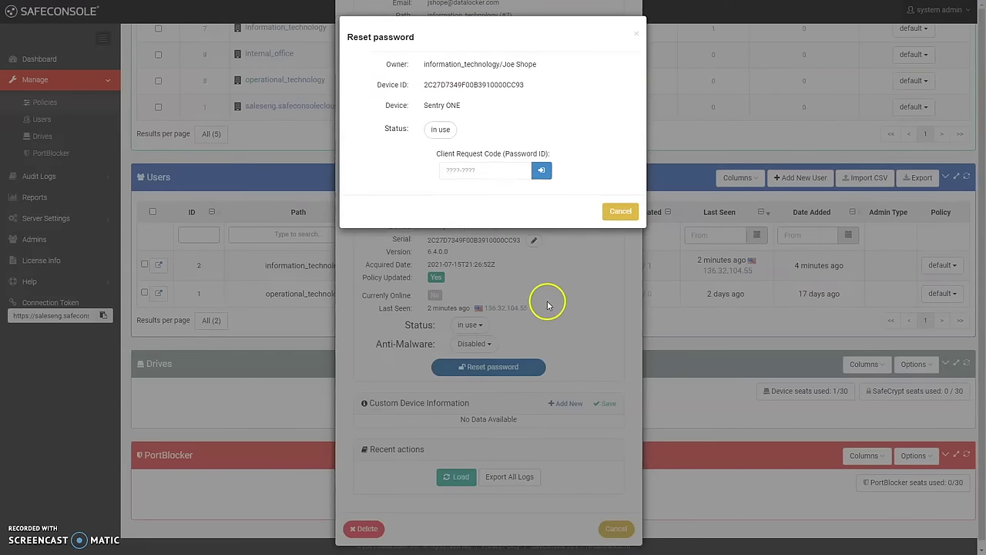
left_click(616, 212)
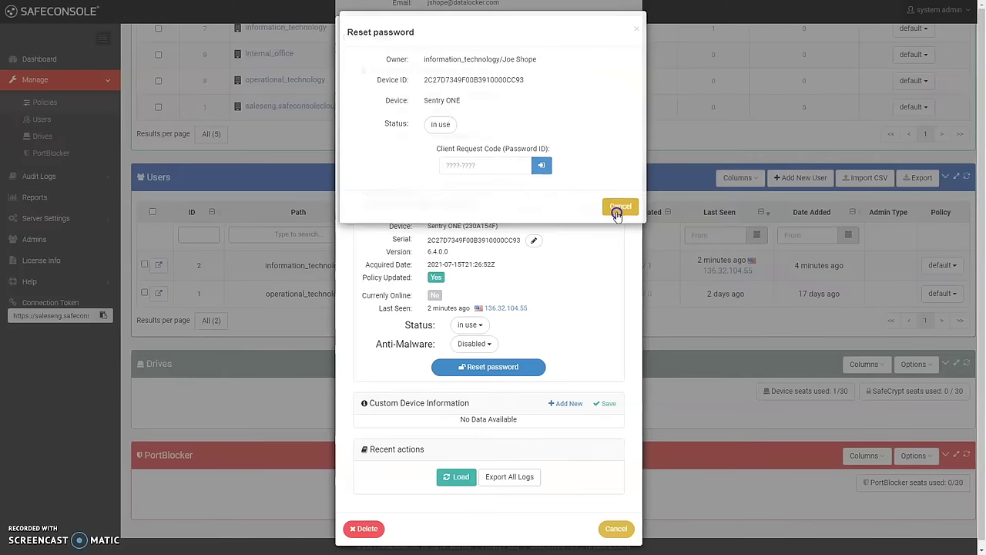
left_click(632, 34)
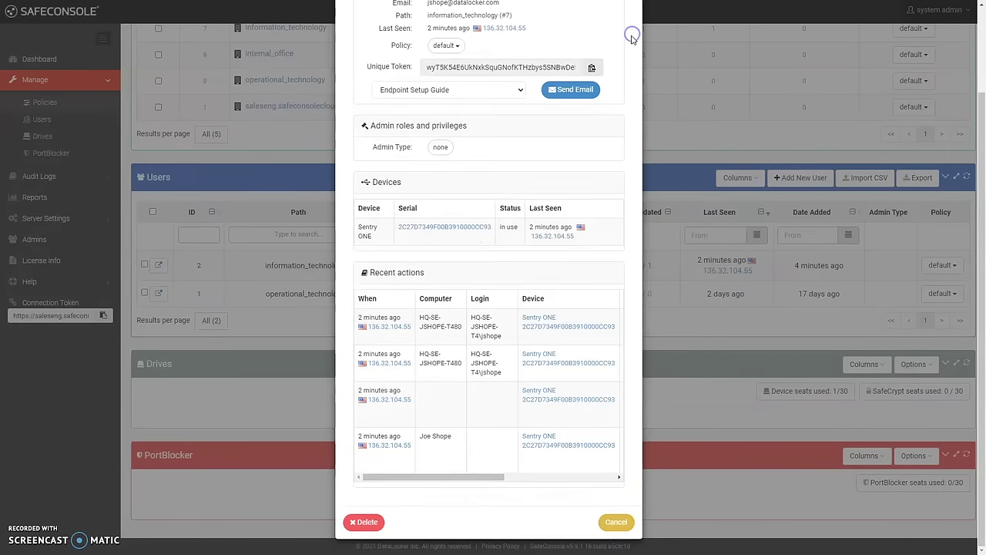
left_click(632, 36)
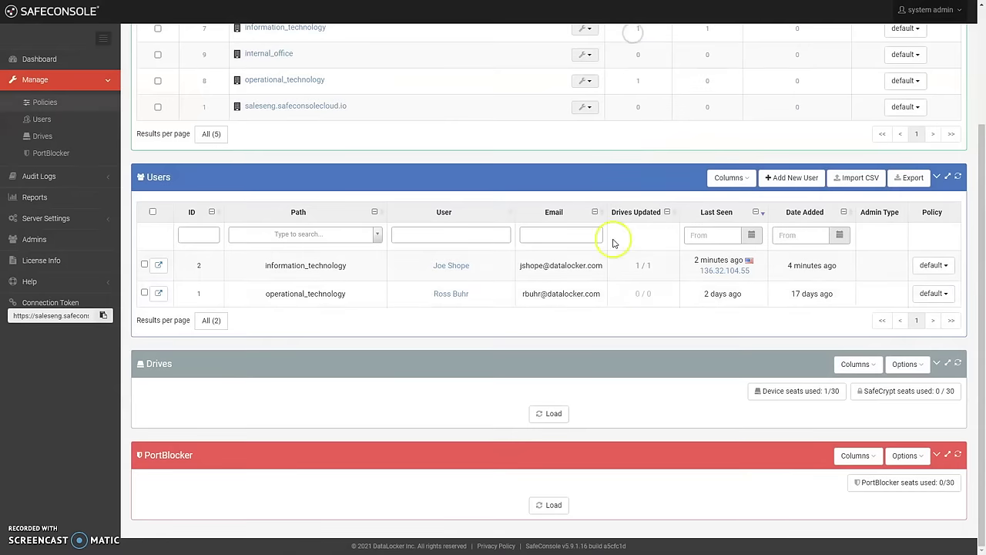
Step: Show the management actions available for the information_technology path in the Policies list
scroll(631, 303, "up", 2)
scroll(632, 303, "up", 1)
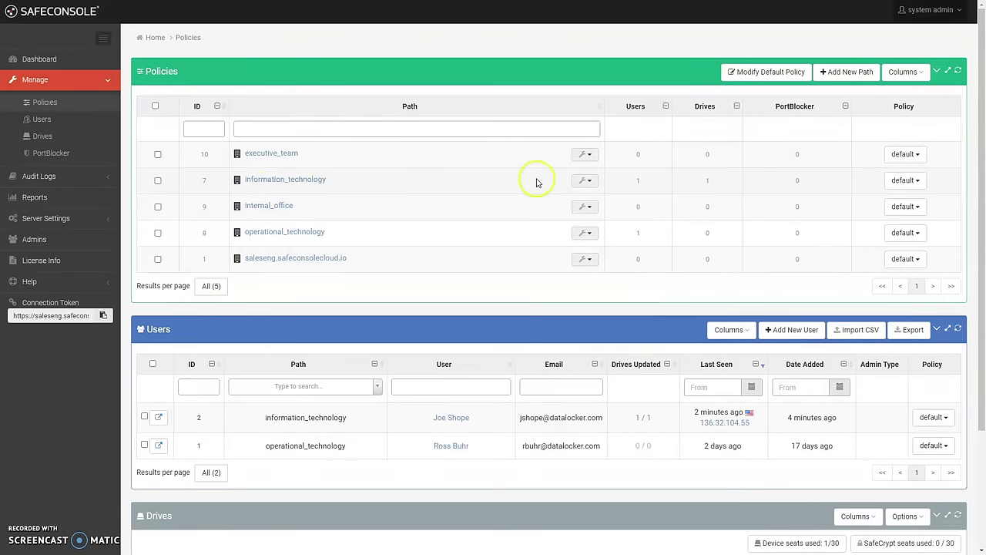
left_click(587, 182)
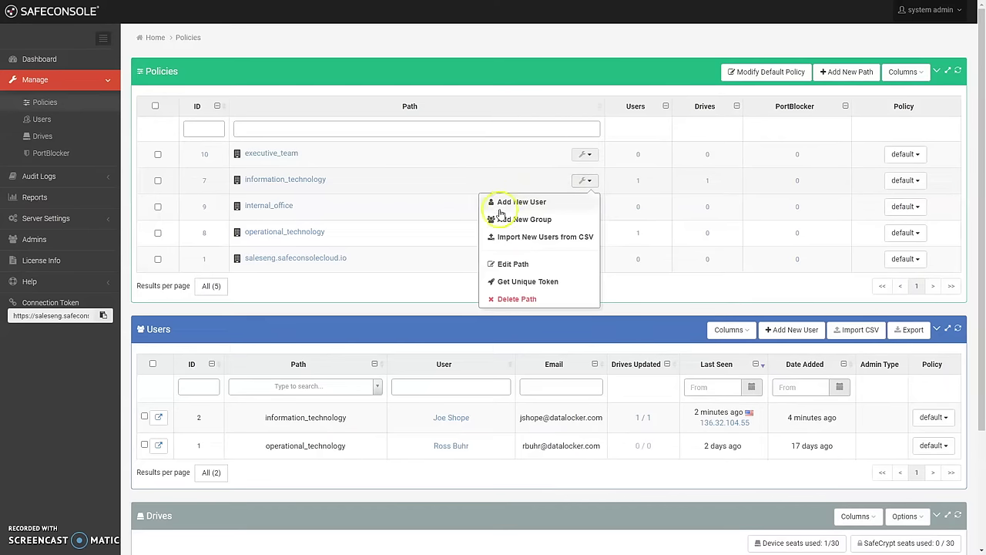
Step: Open the default policy for modification and enable Anti-Malware protection for v6.x devices
left_click(748, 72)
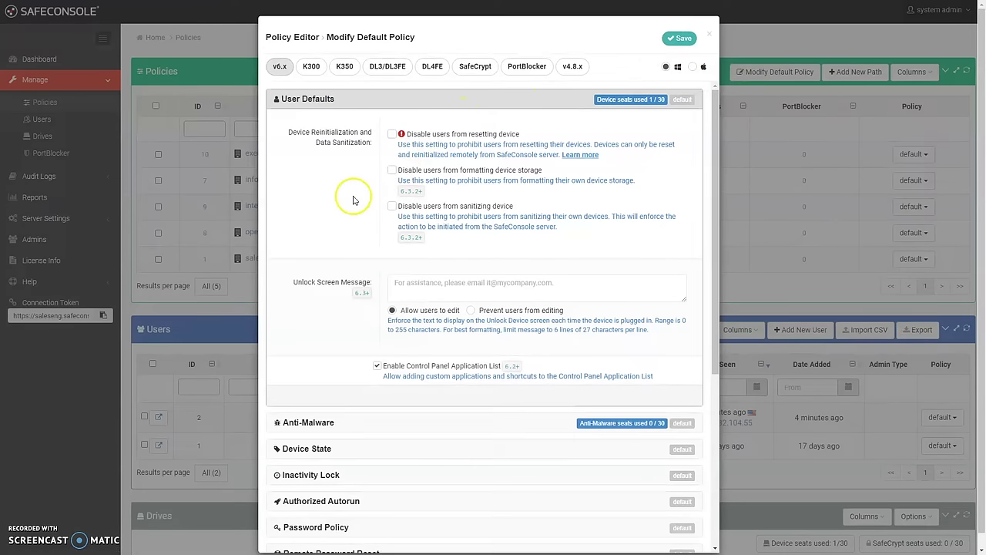
left_click(308, 423)
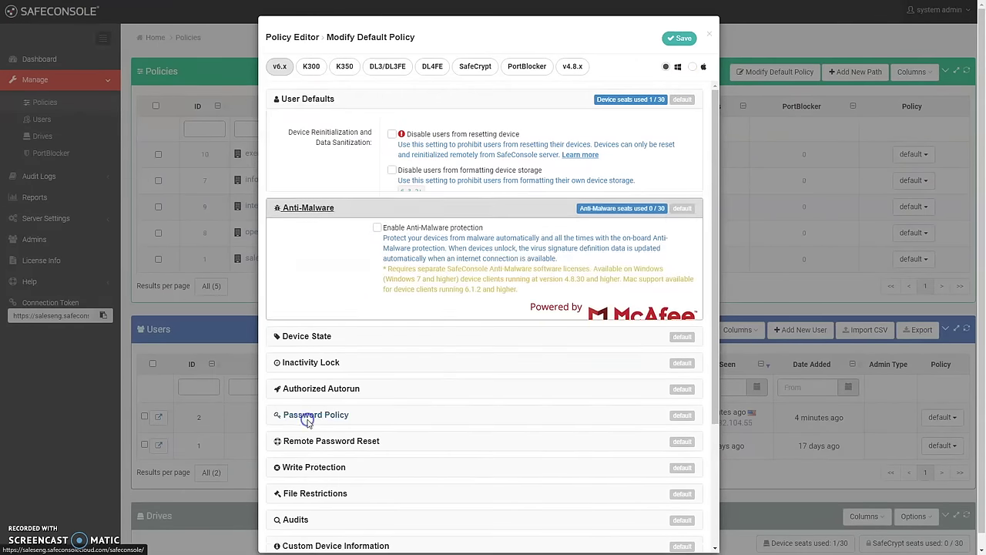
left_click(405, 146)
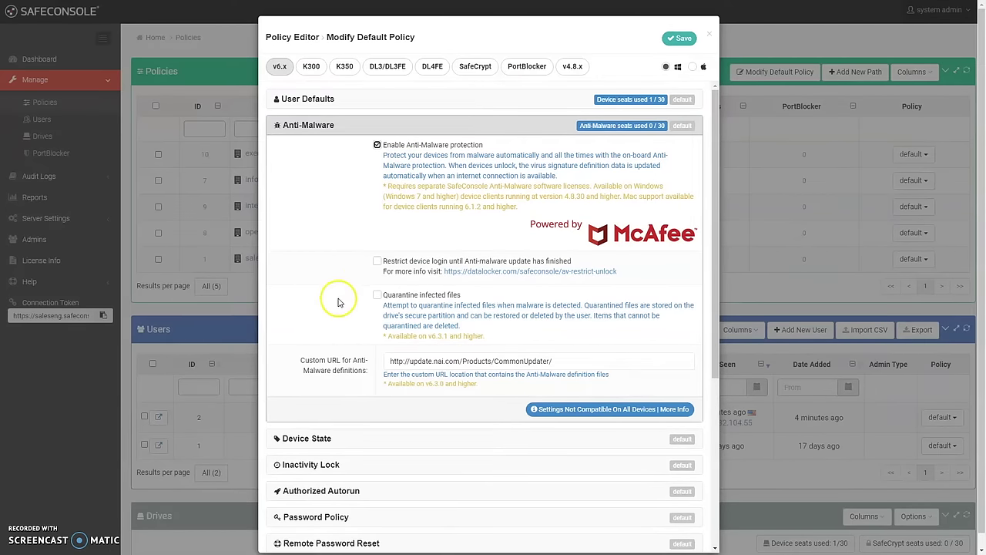
Step: In Device State, set the lost drive message to "lost" and require devices to connect to the SafeConsole Server always
left_click(313, 437)
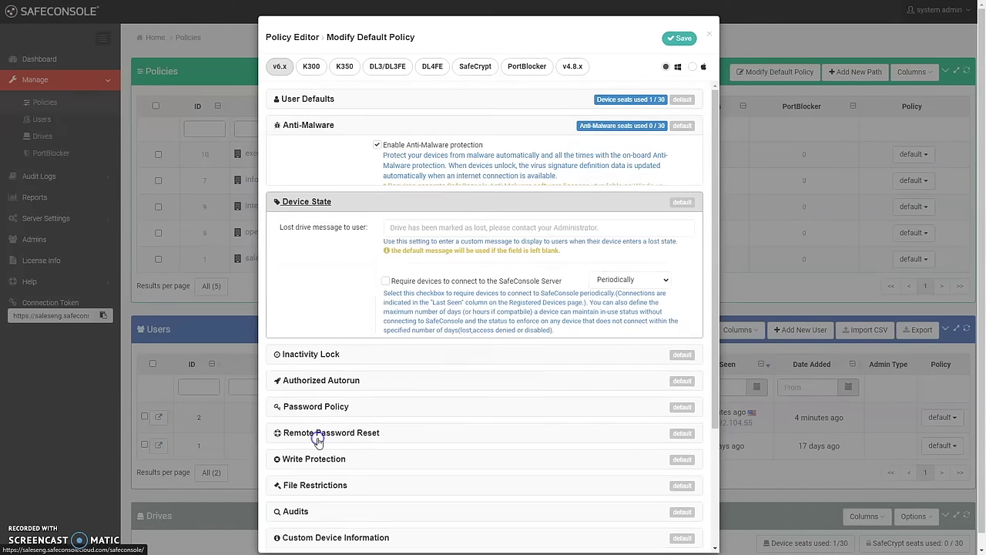
left_click(403, 181)
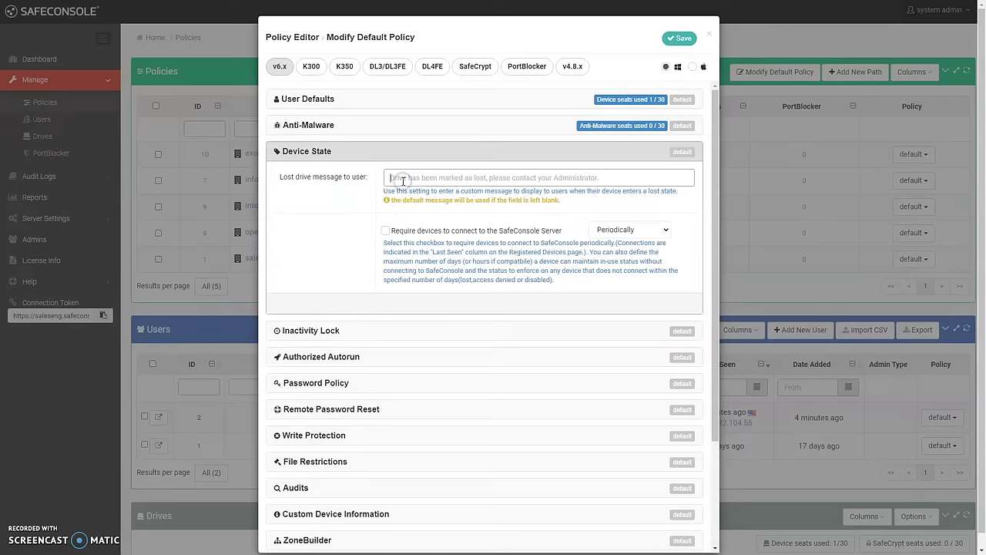
type("lost")
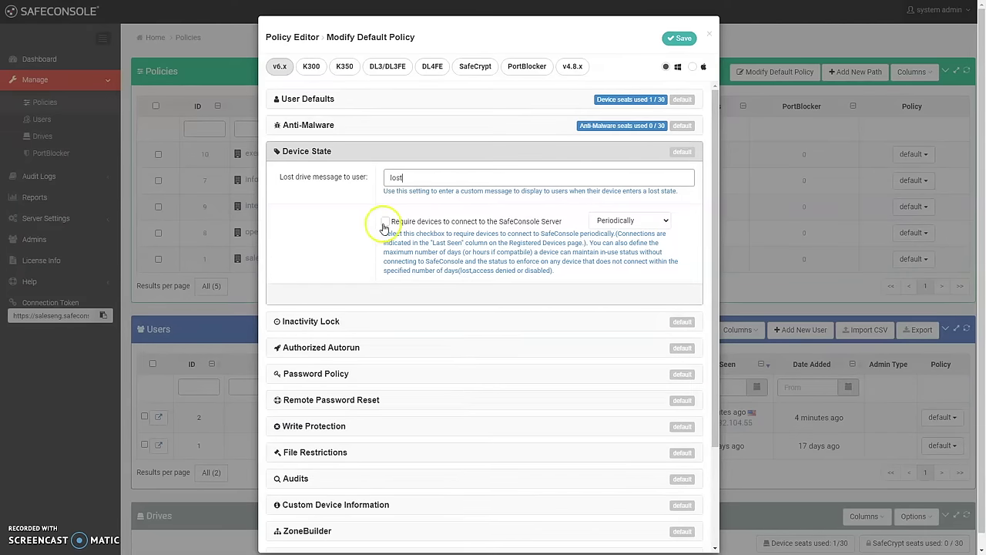
left_click(383, 223)
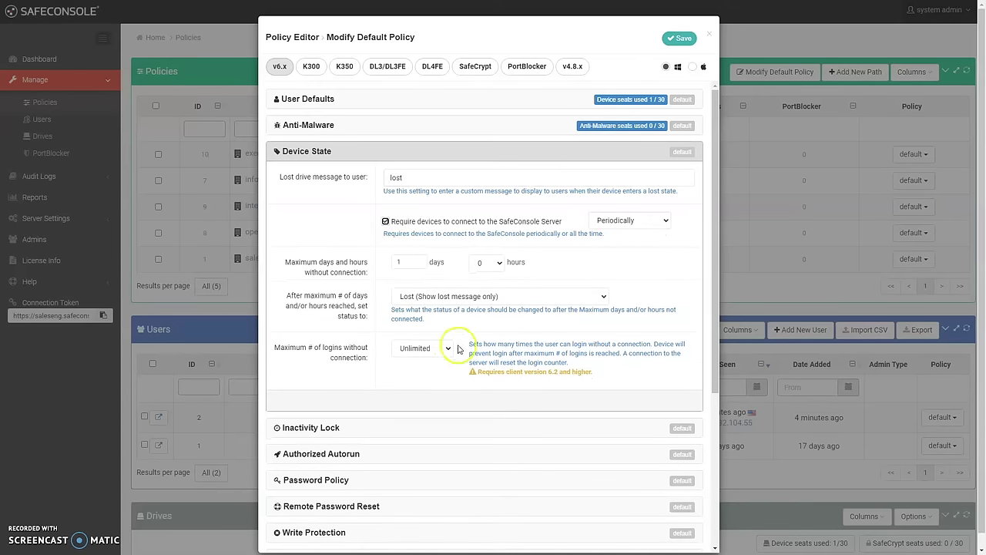
left_click(656, 224)
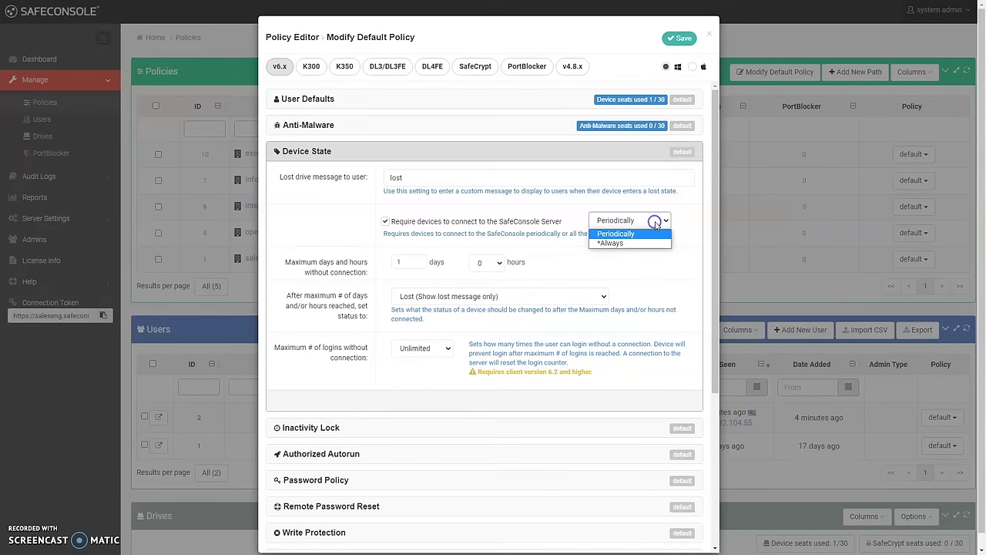
left_click(623, 244)
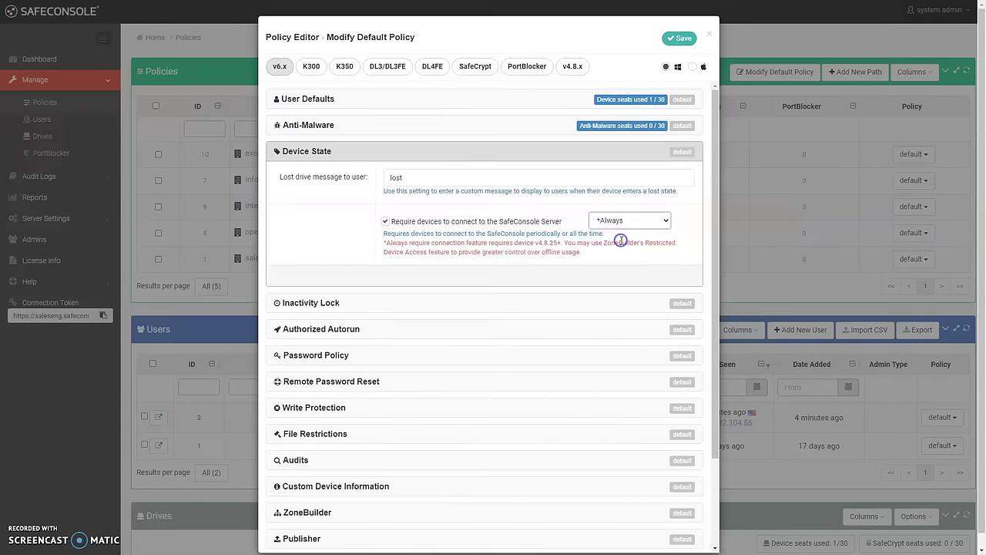
Step: Review the Password Policy settings, including the choices for maximum failed unlock attempts and bruteforce action
left_click(310, 404)
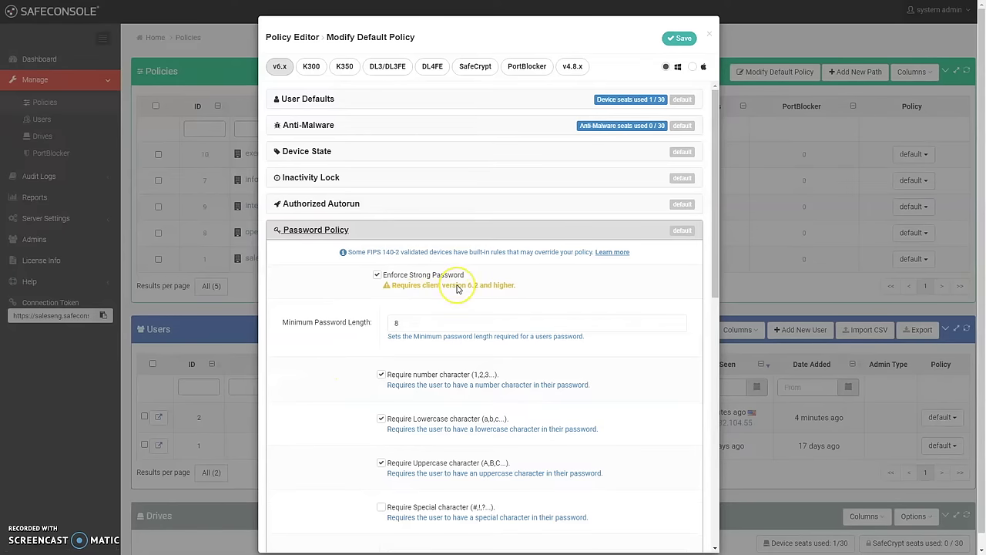
scroll(457, 288, "down", 2)
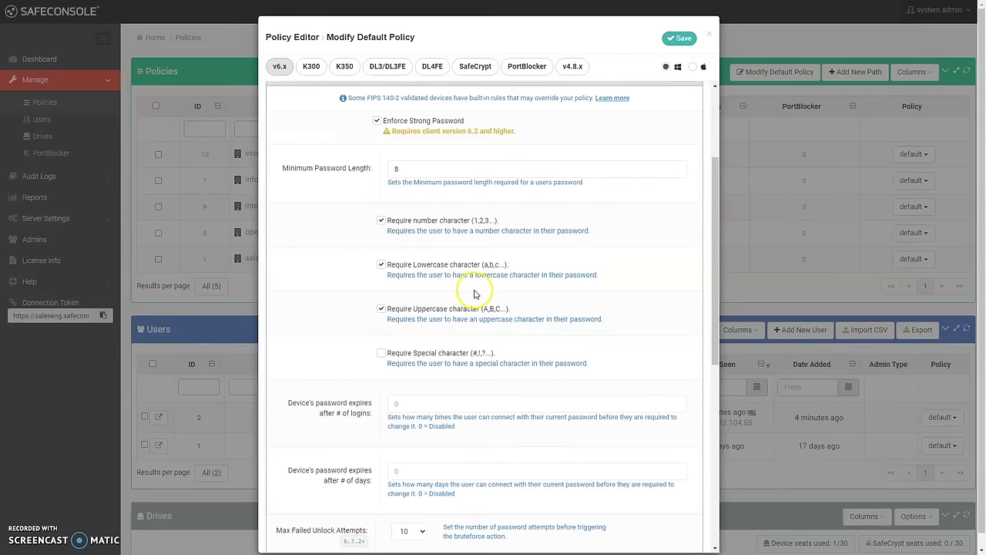
scroll(475, 293, "down", 2)
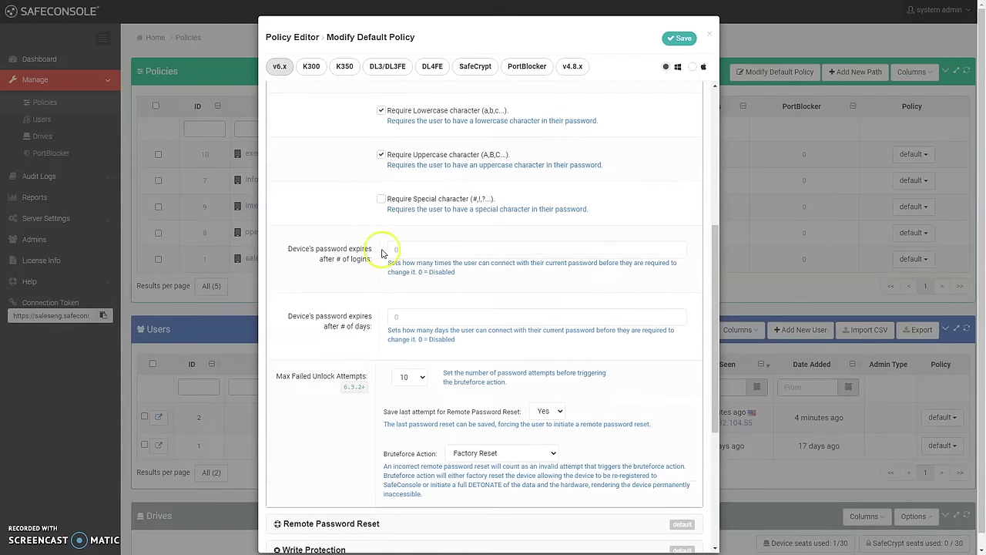
left_click(404, 376)
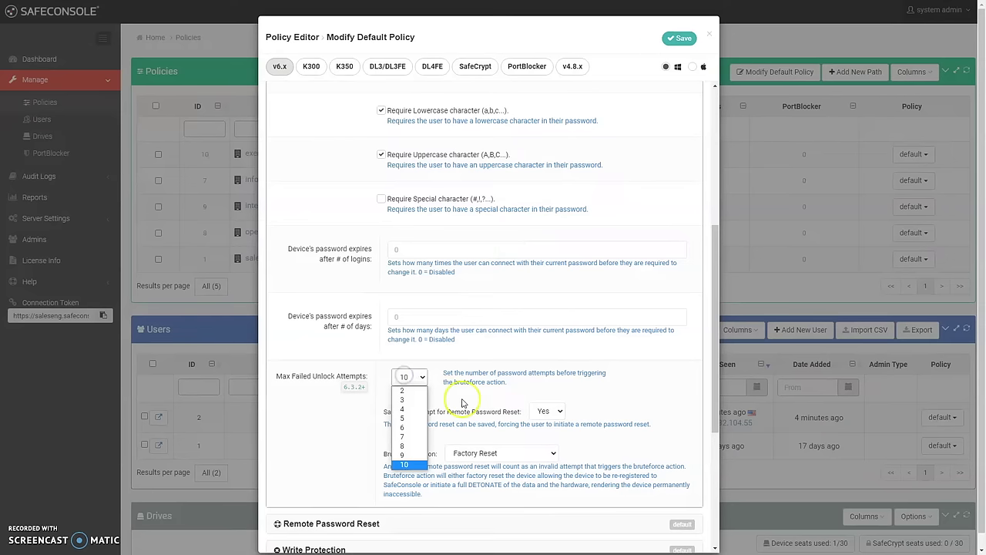
left_click(540, 414)
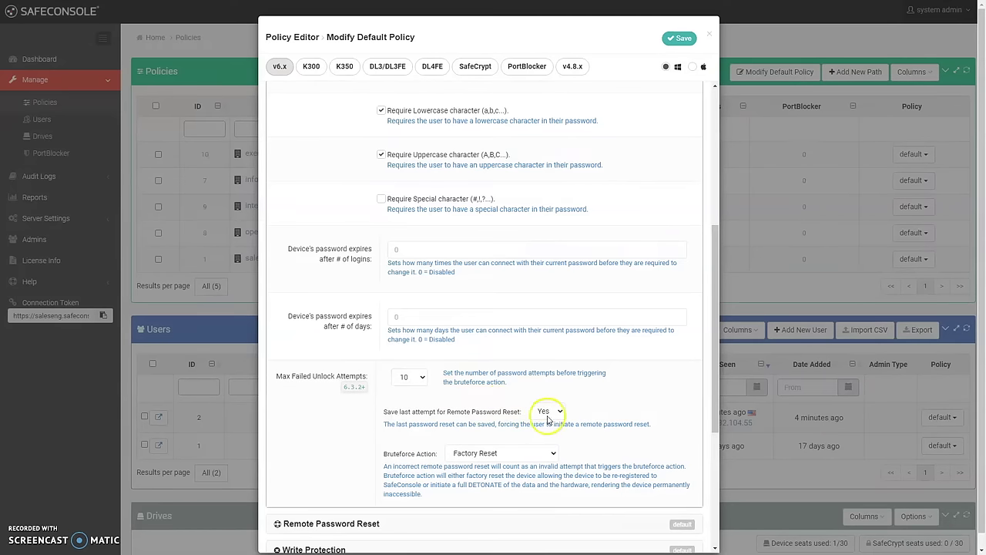
left_click(551, 454)
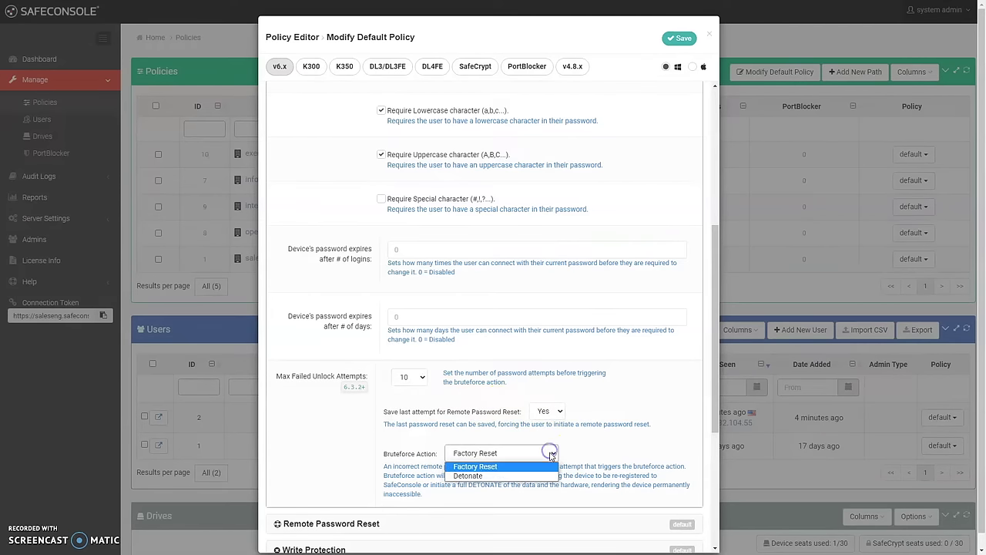
left_click(354, 445)
Step: Review the Remote Password Reset settings of the default policy
scroll(370, 385, "down", 3)
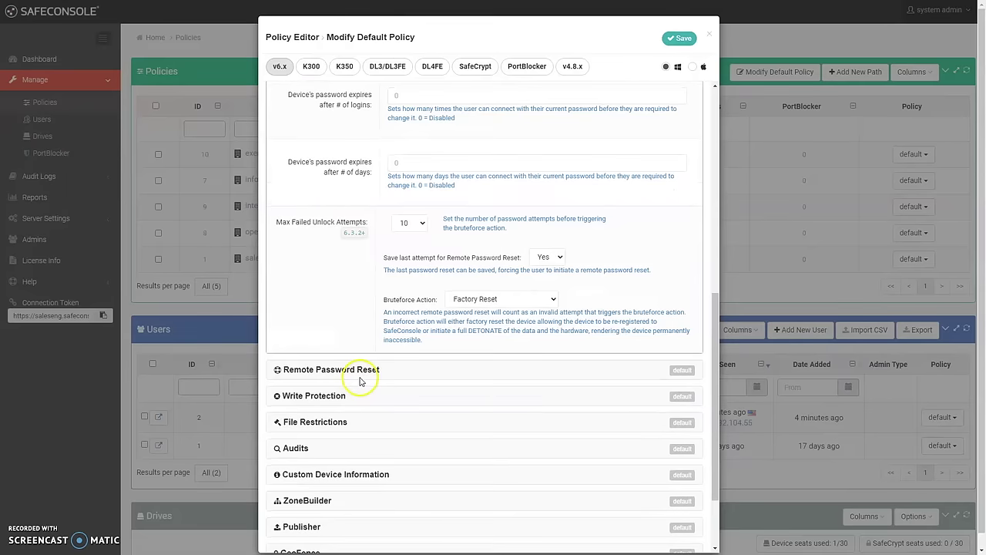
left_click(362, 373)
scroll(370, 281, "up", 2)
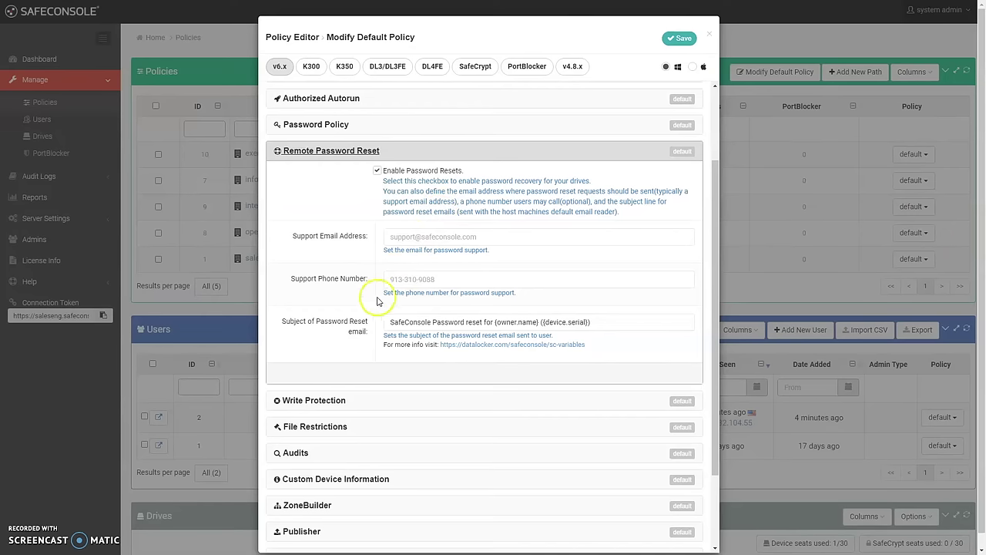
Step: Enable Write Protection on devices and show the available write protection modes
left_click(318, 400)
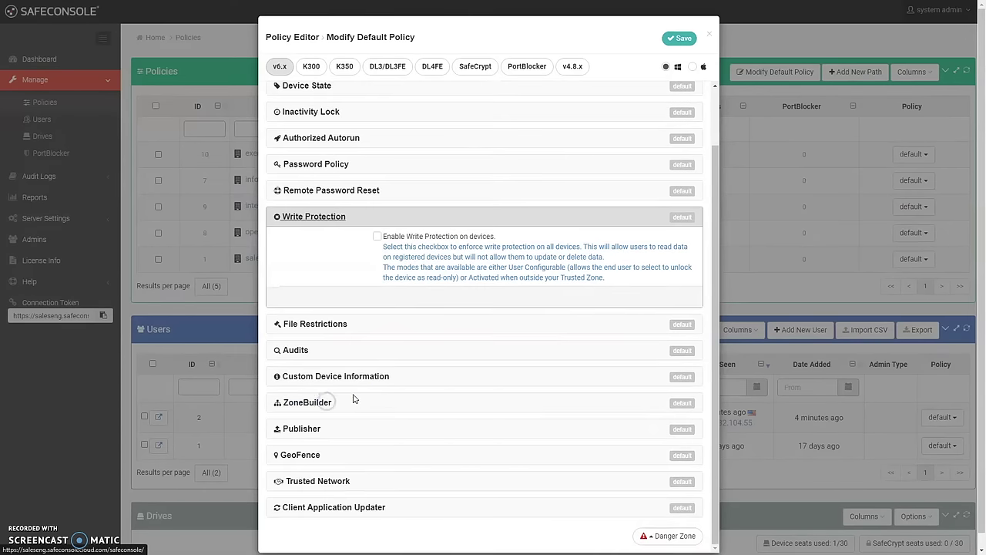
left_click(439, 237)
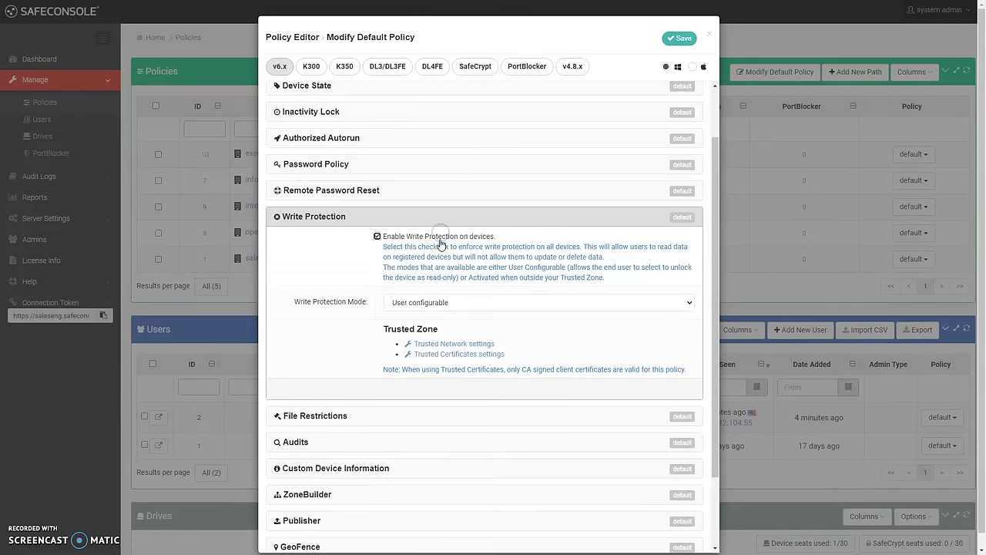
left_click(418, 303)
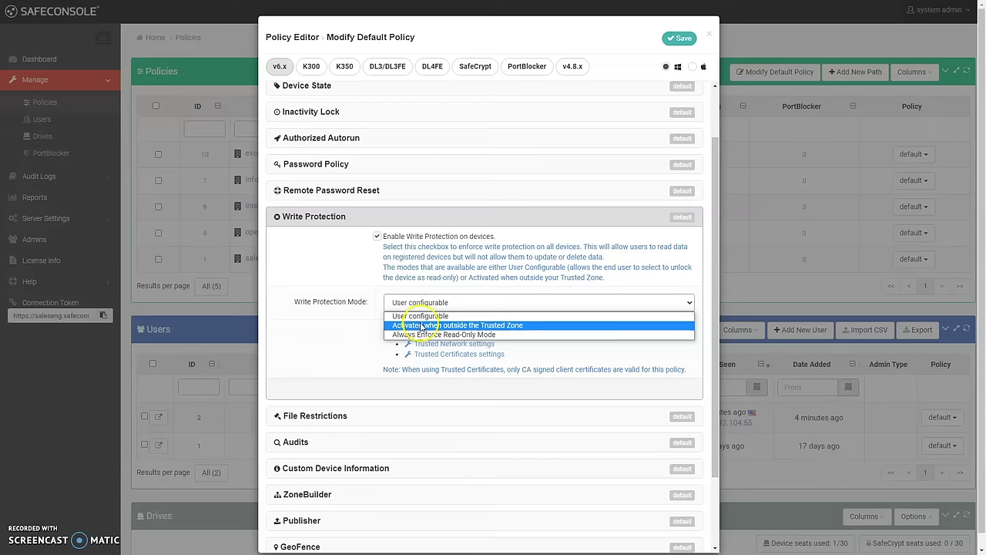
Step: Enable File Restrictions on devices in the default policy, then open the Audits settings
left_click(342, 415)
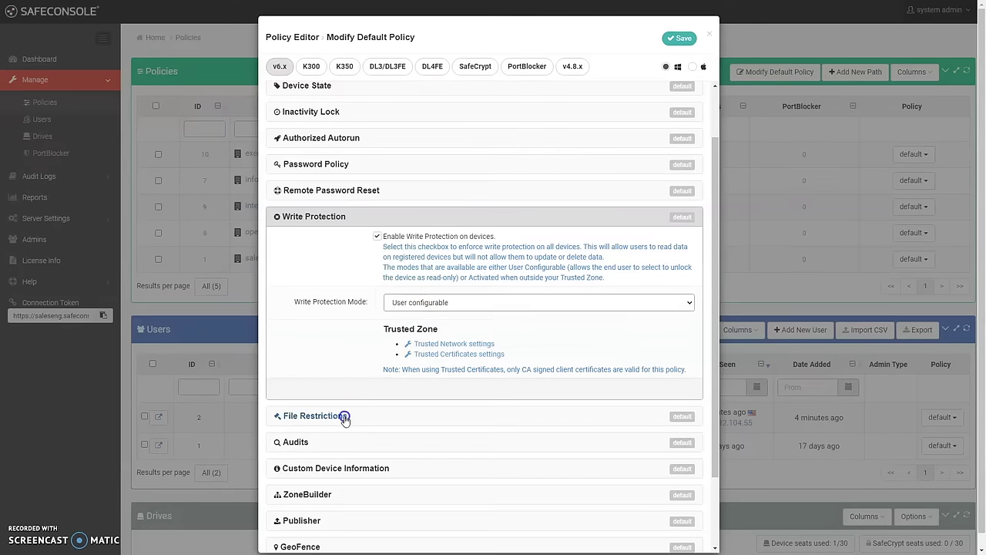
left_click(410, 331)
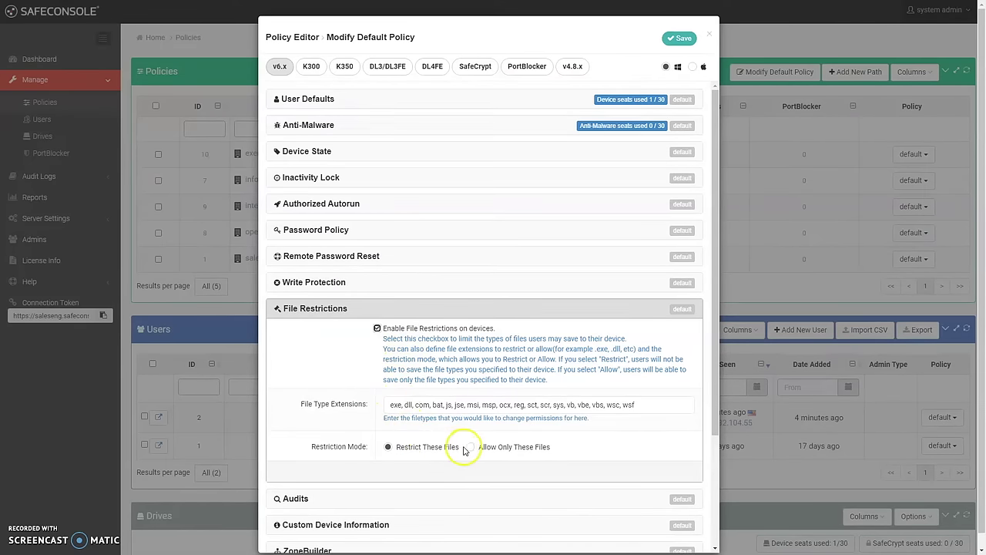
left_click(470, 501)
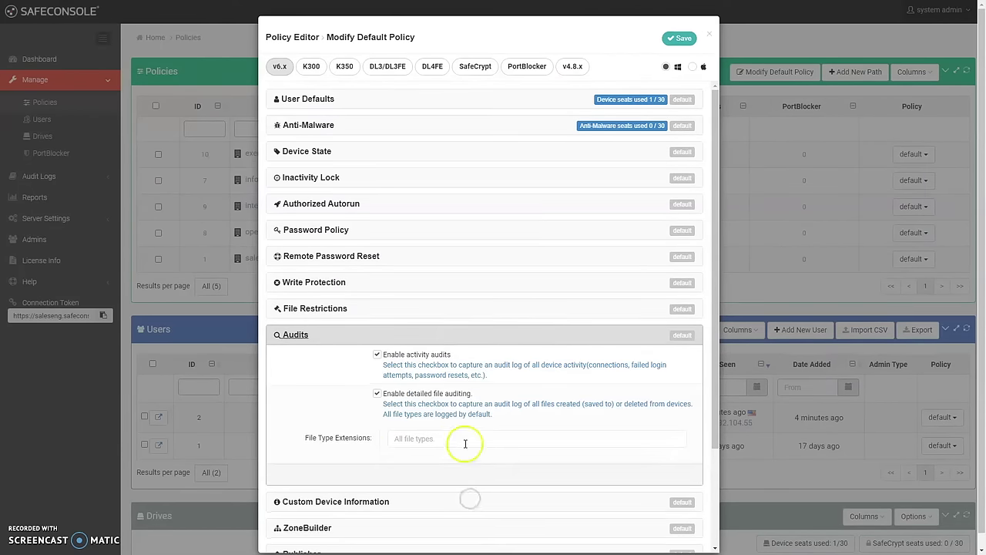
Step: Restrict detailed file auditing in the Audits settings to the exe file type
left_click(407, 440)
type("d")
scroll(363, 432, "down", 3)
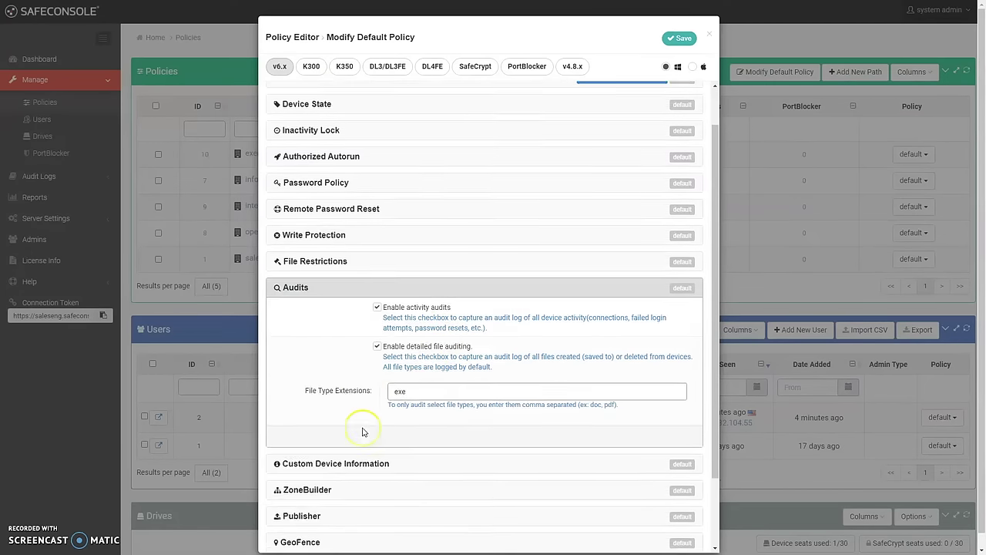
Step: Enable Device User Information on all devices and define Token 1 with the name Room and the description Room
left_click(363, 374)
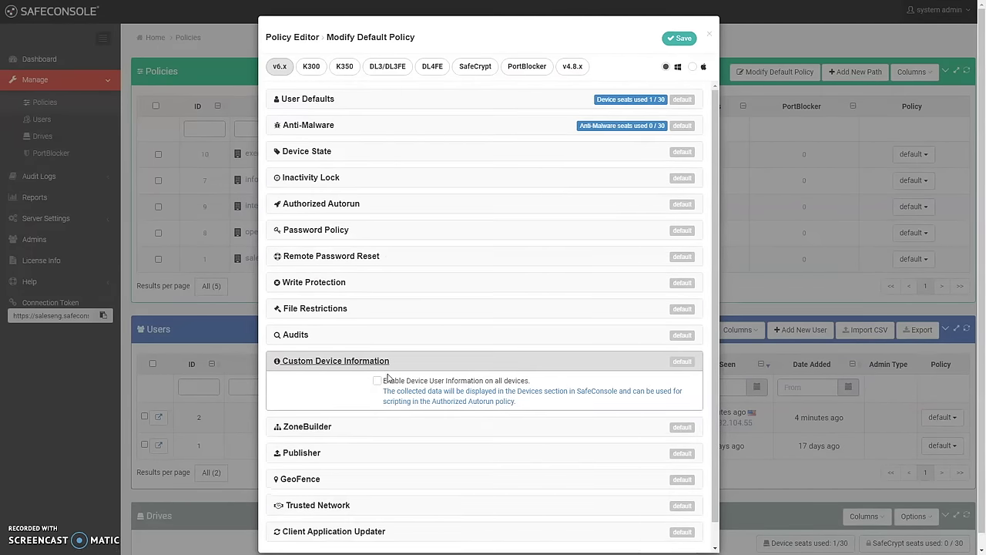
left_click(379, 381)
left_click(400, 425)
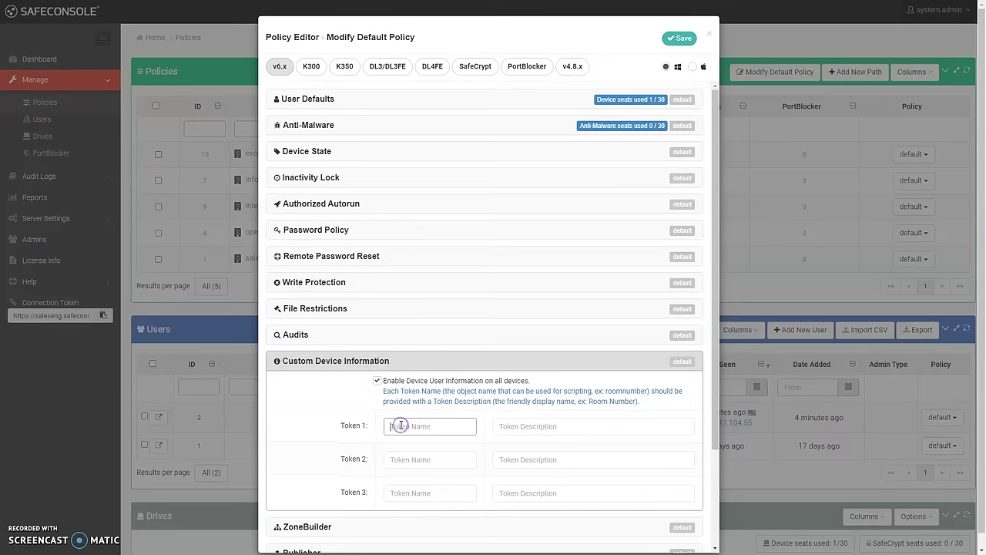
key("Tab")
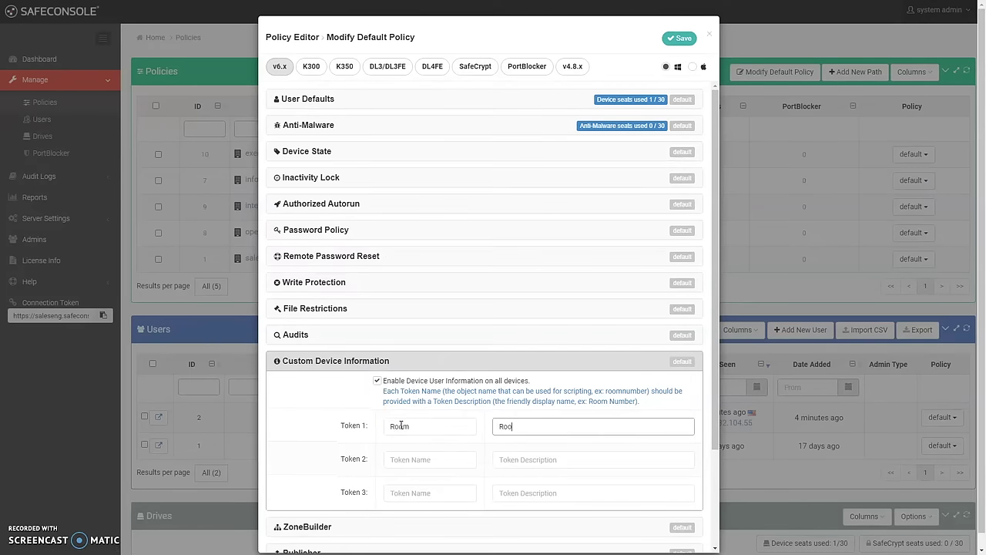
Step: Enable ZoneBuilder and review its certificate, restricted device access and automatic unlock options
scroll(405, 423, "down", 3)
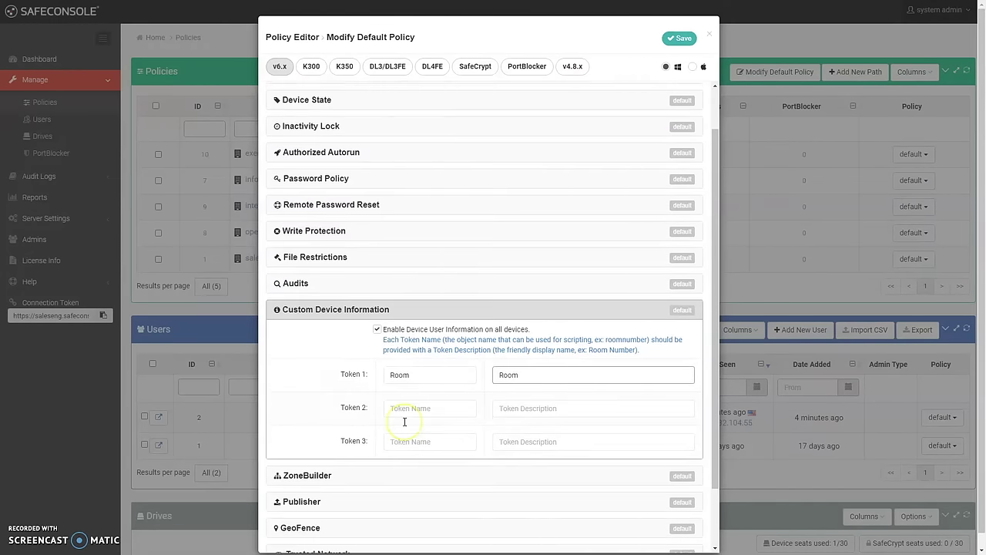
left_click(320, 404)
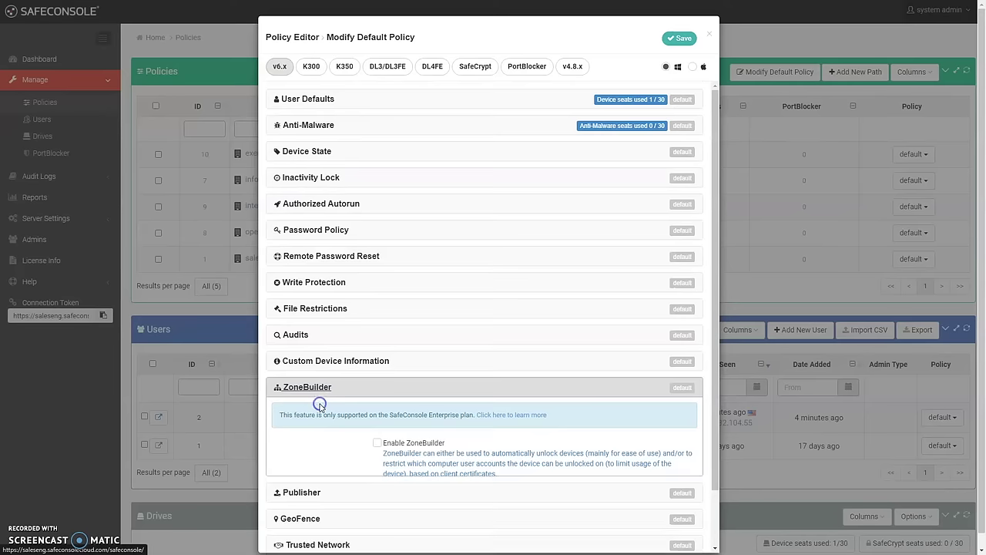
left_click(377, 443)
scroll(407, 379, "down", 5)
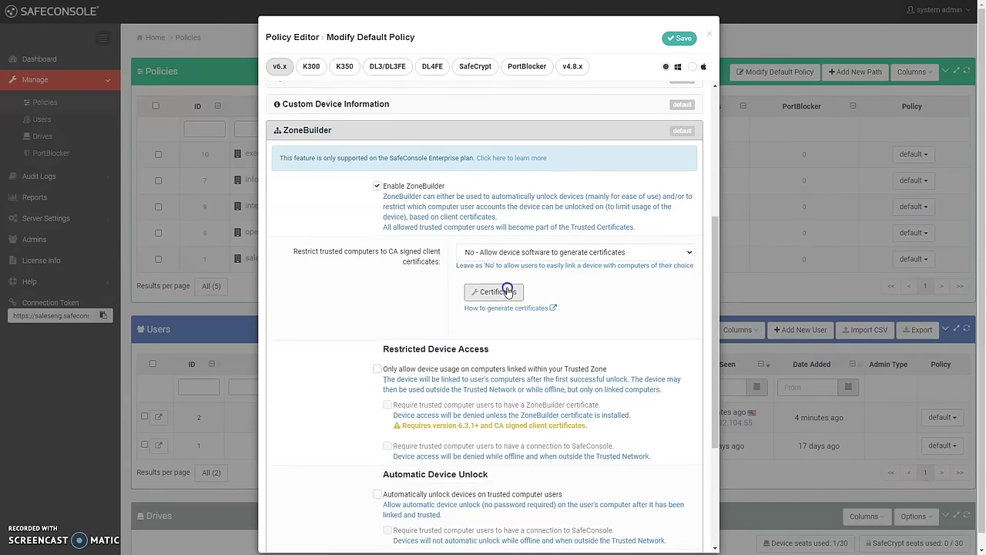
left_click(507, 291)
left_click(616, 121)
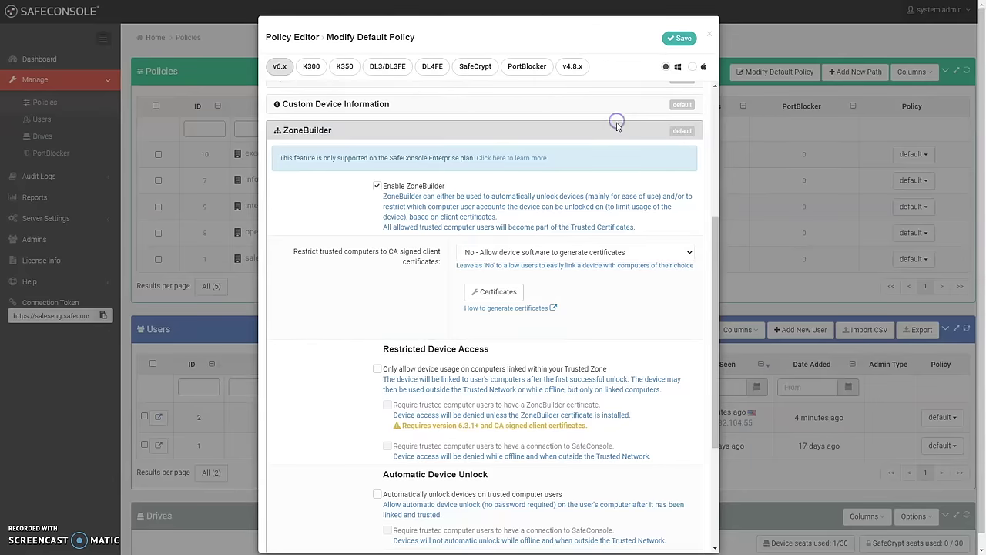
left_click(516, 248)
left_click(383, 292)
scroll(357, 297, "down", 1)
scroll(358, 296, "down", 1)
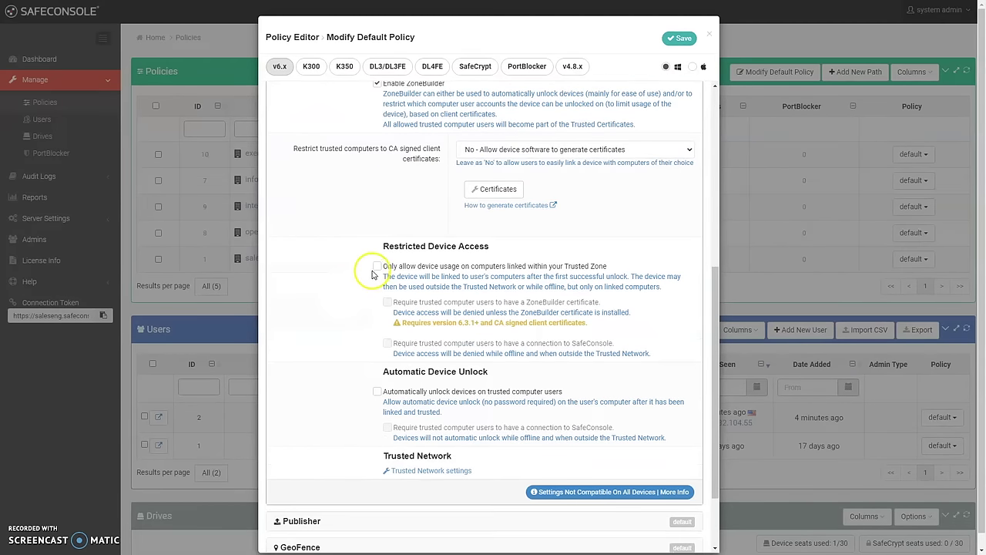
Step: Enable Publisher, and switch Geofence on only while reviewing its IP address, country and ISP restrictions
scroll(368, 282, "down", 2)
left_click(343, 426)
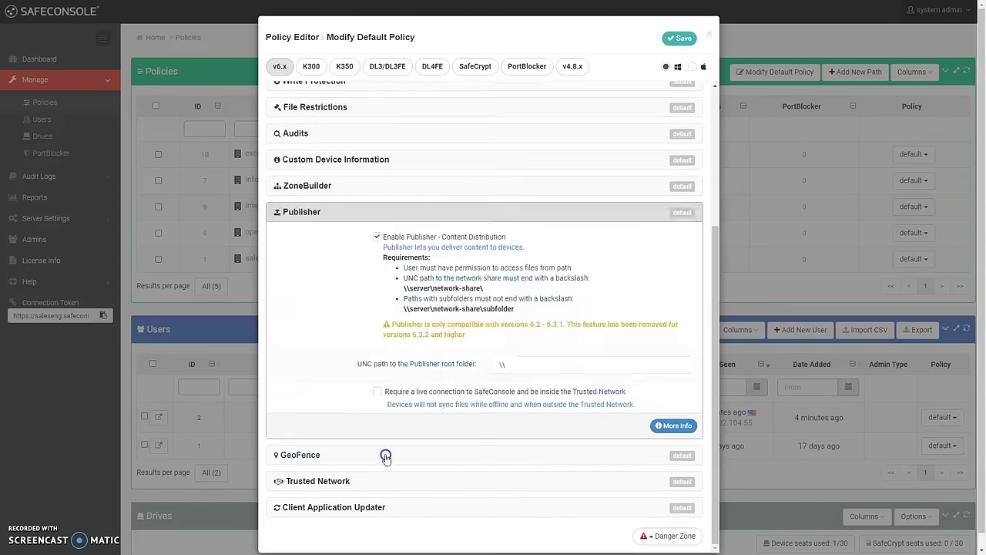
left_click(385, 453)
left_click(380, 431)
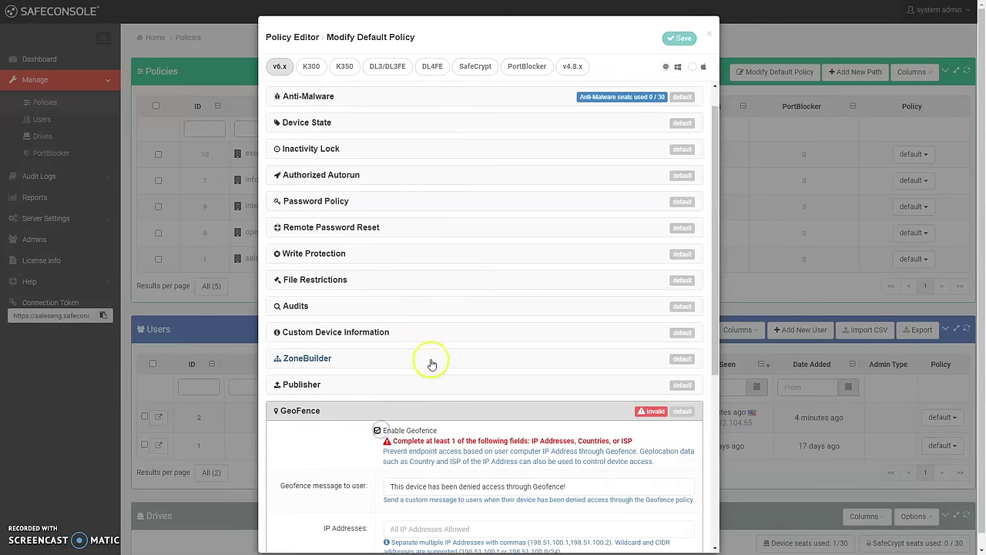
scroll(424, 362, "down", 4)
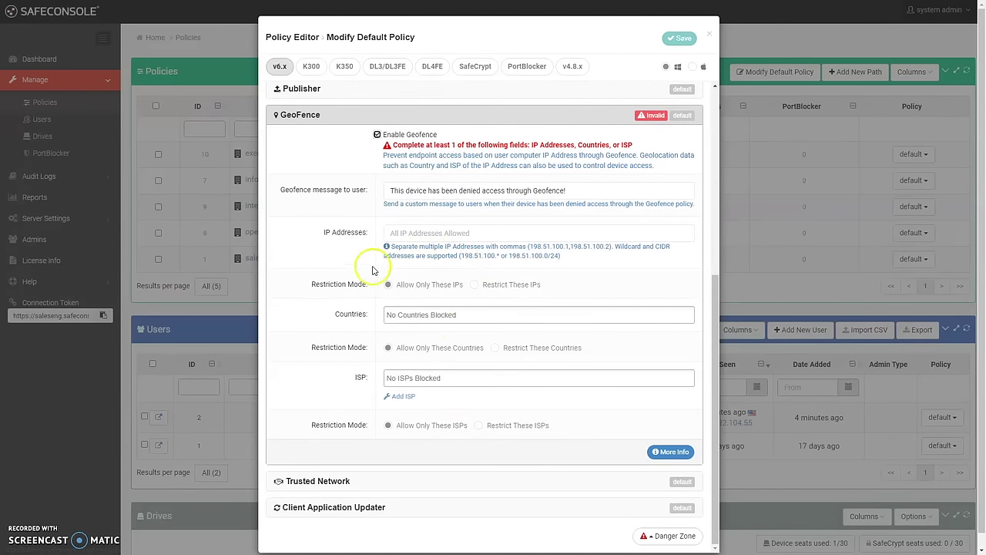
scroll(369, 360, "down", 1)
left_click(378, 121)
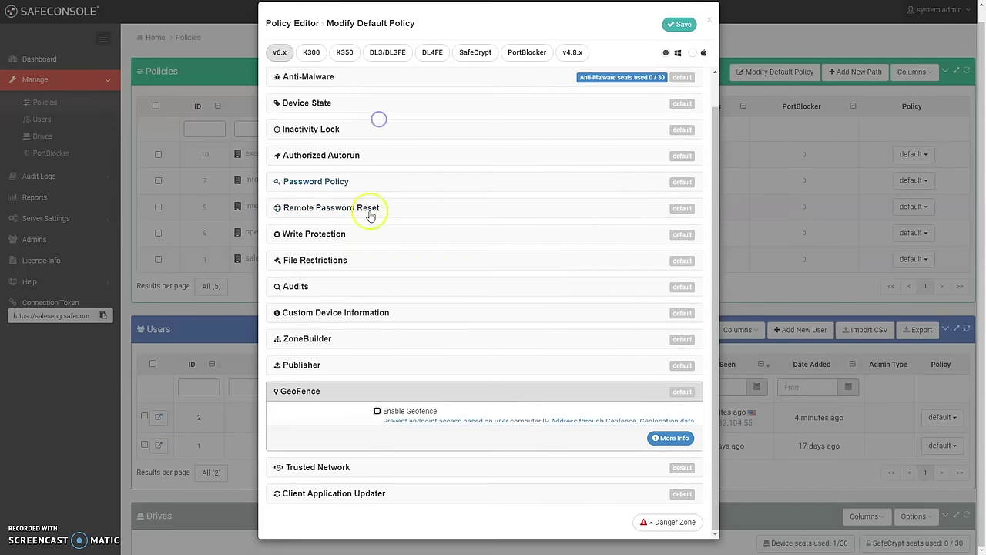
Step: Review the Trusted Network restrictions and the Client Application Updater settings, and close the policy editor without saving
left_click(346, 466)
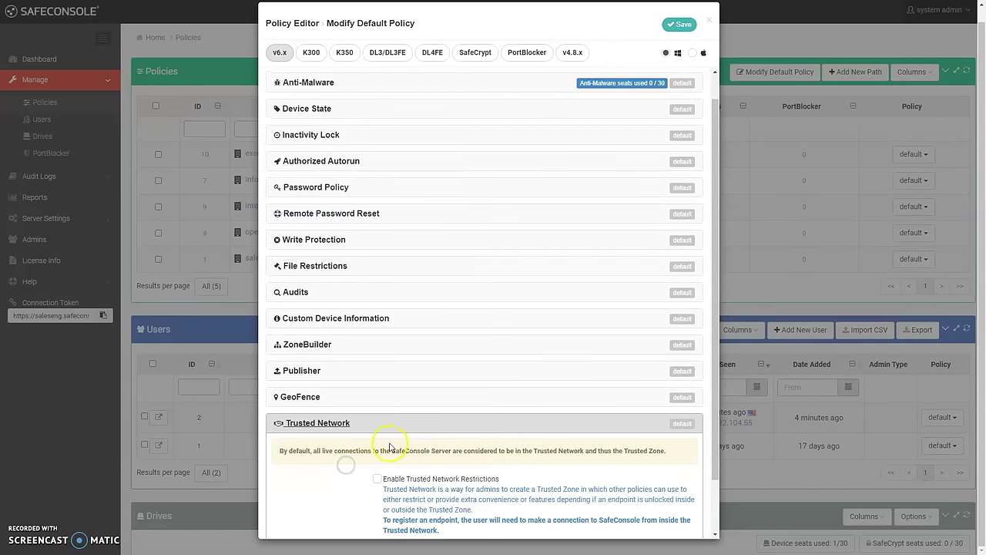
left_click(377, 418)
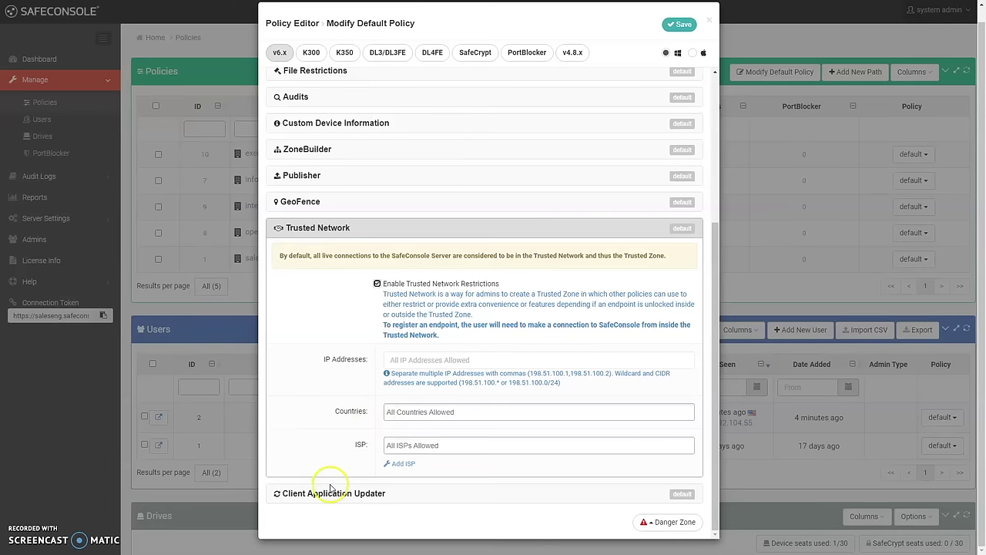
left_click(329, 491)
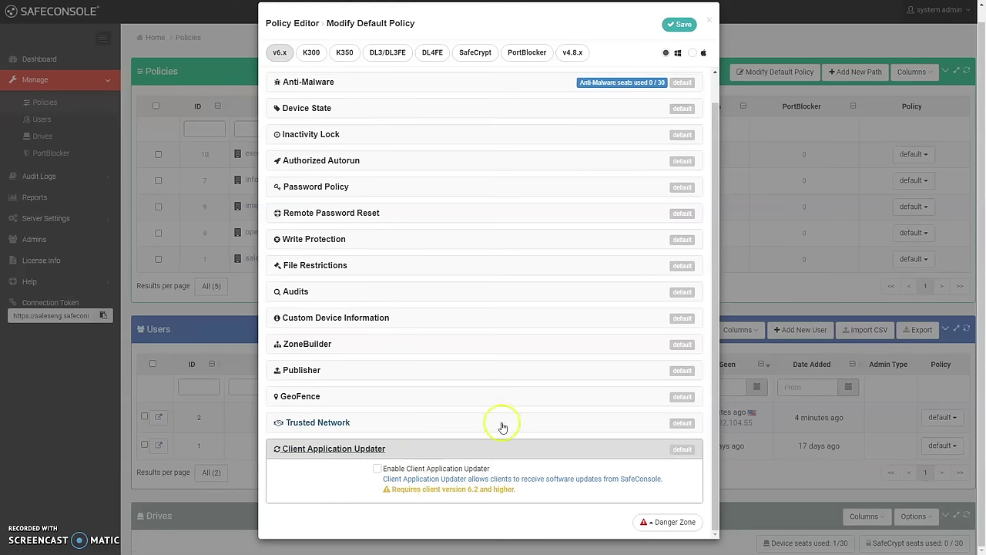
left_click(709, 21)
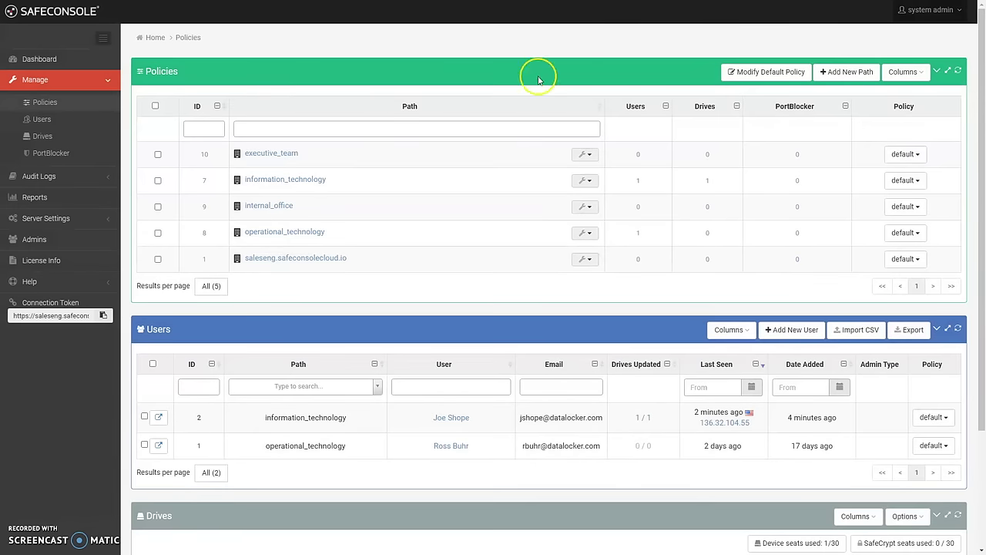
Step: View the User Audit Logs and the Reports page with its connection, endpoint inventory and geolocation charts
left_click(42, 176)
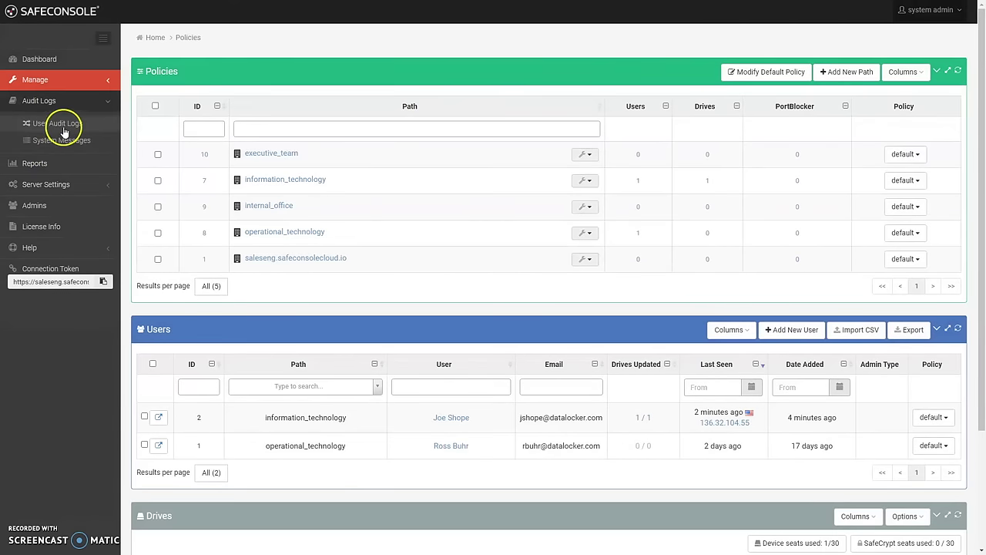
left_click(63, 128)
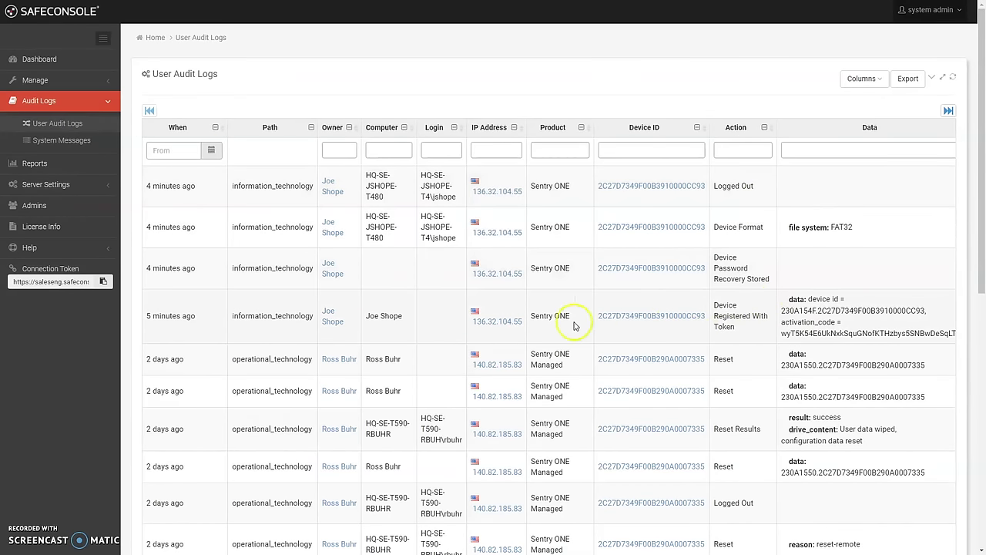
left_click(63, 167)
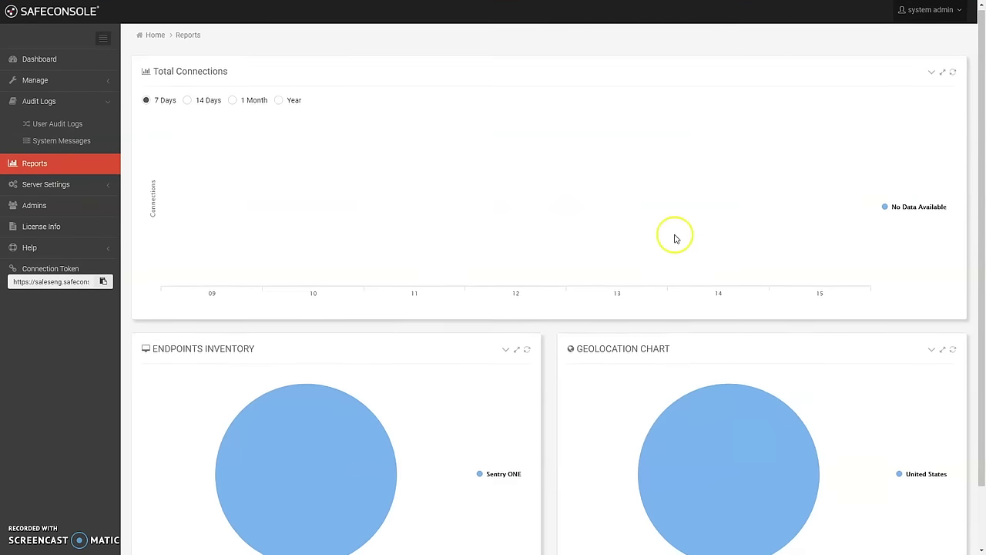
scroll(675, 236, "down", 1)
Step: Enable SIEM in the SIEM Integration server settings and show the available SIEM types without saving
left_click(47, 186)
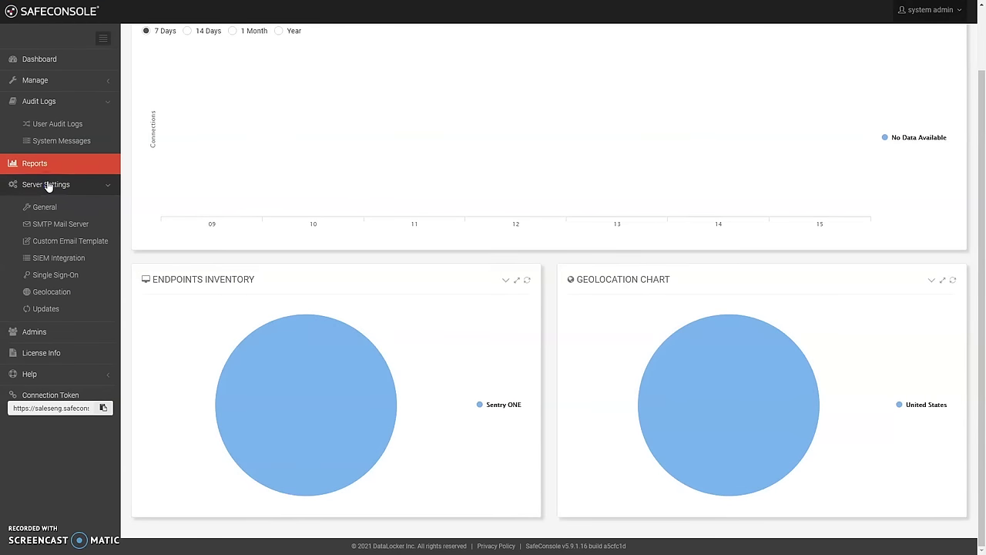
left_click(55, 258)
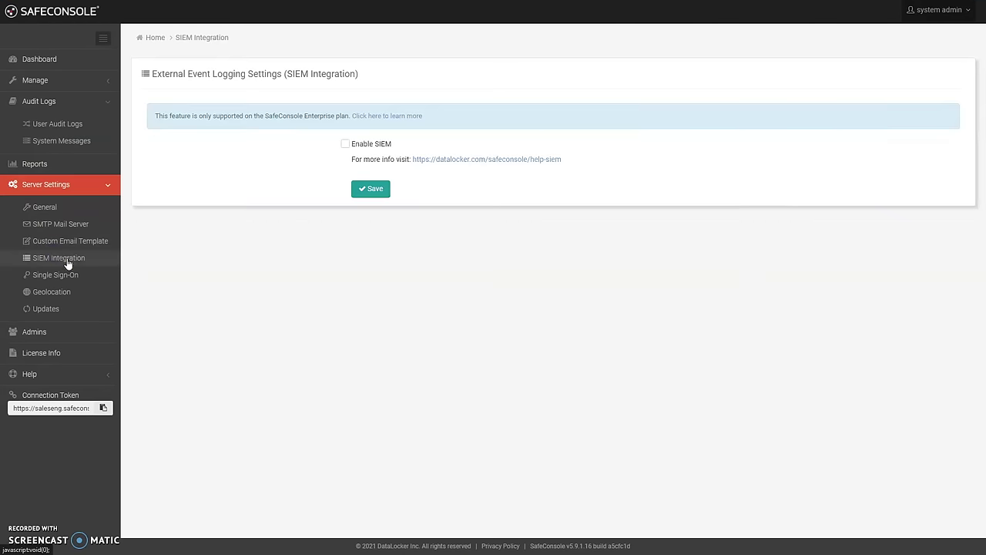
left_click(362, 147)
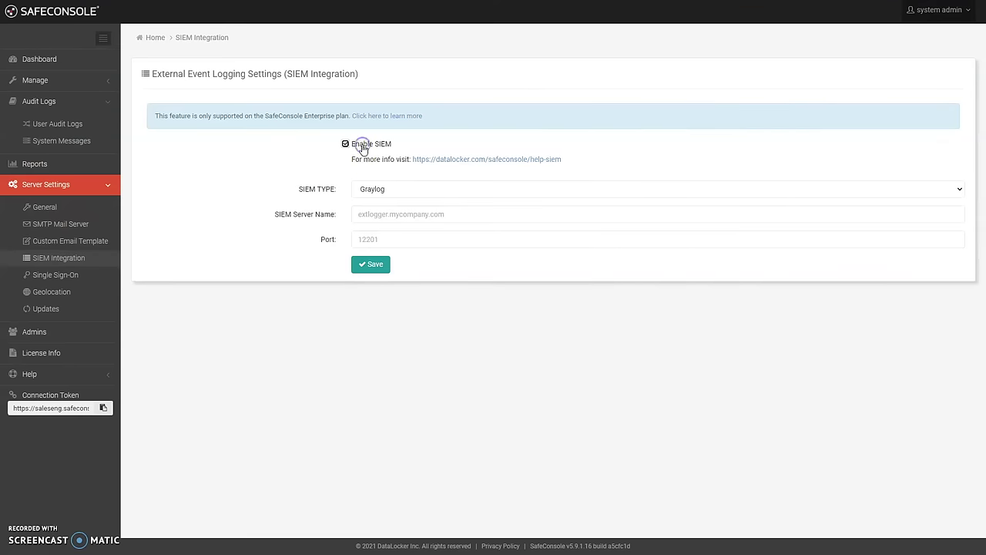
left_click(416, 190)
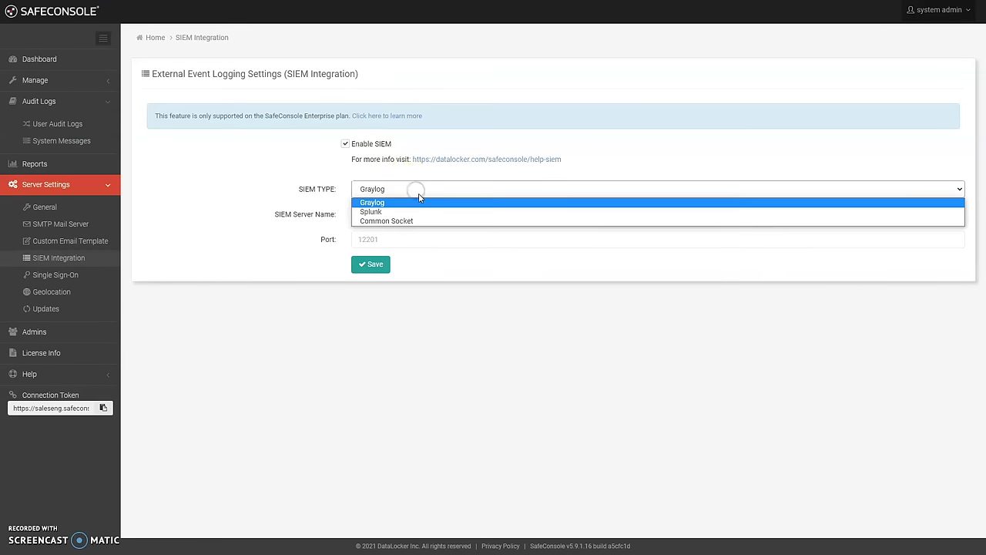
left_click(287, 170)
Step: Enable Single Sign-on in the server settings and show the available SSO providers without choosing one
left_click(55, 274)
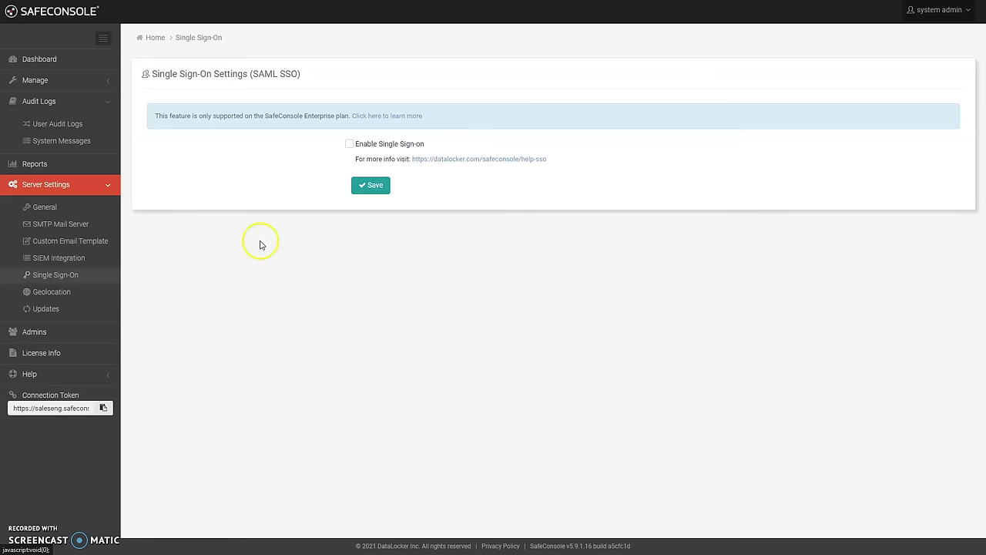
left_click(349, 145)
left_click(372, 189)
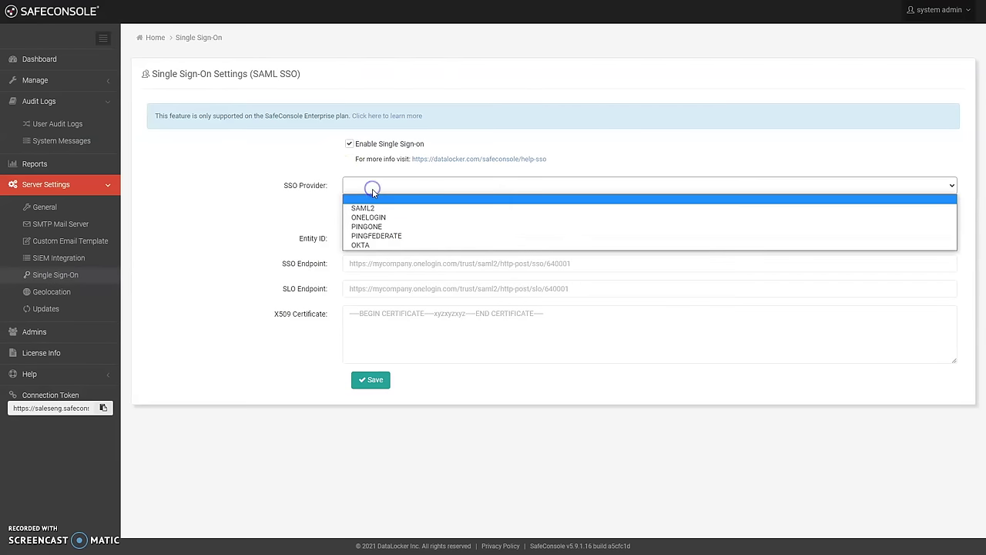
left_click(264, 262)
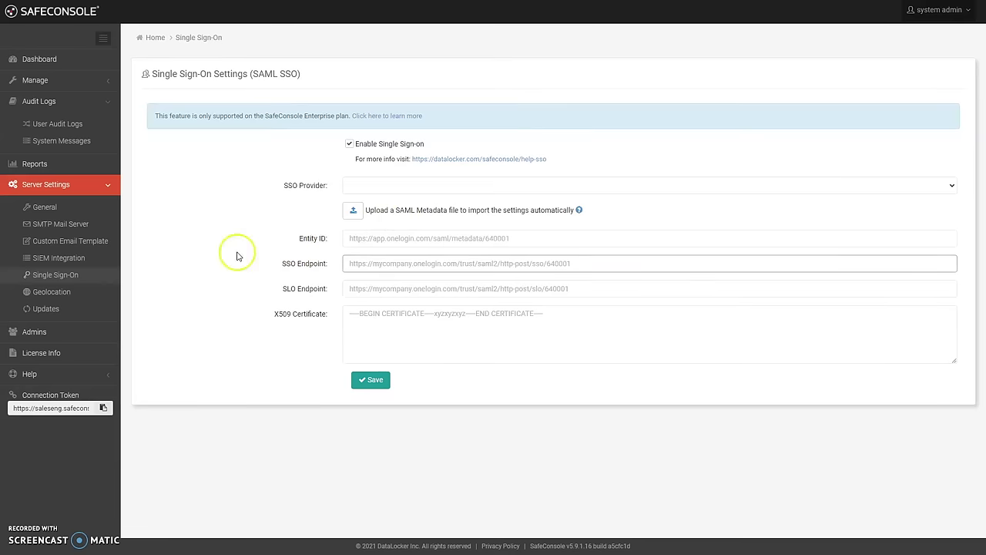
Step: Open the Admins page and view the list of administrator accounts
left_click(47, 337)
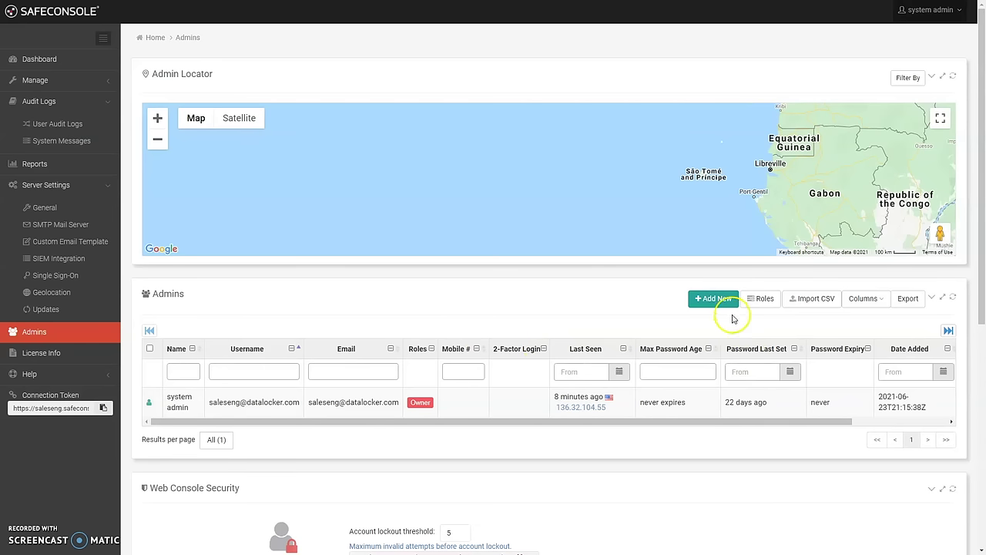
left_click(579, 408)
left_click(624, 257)
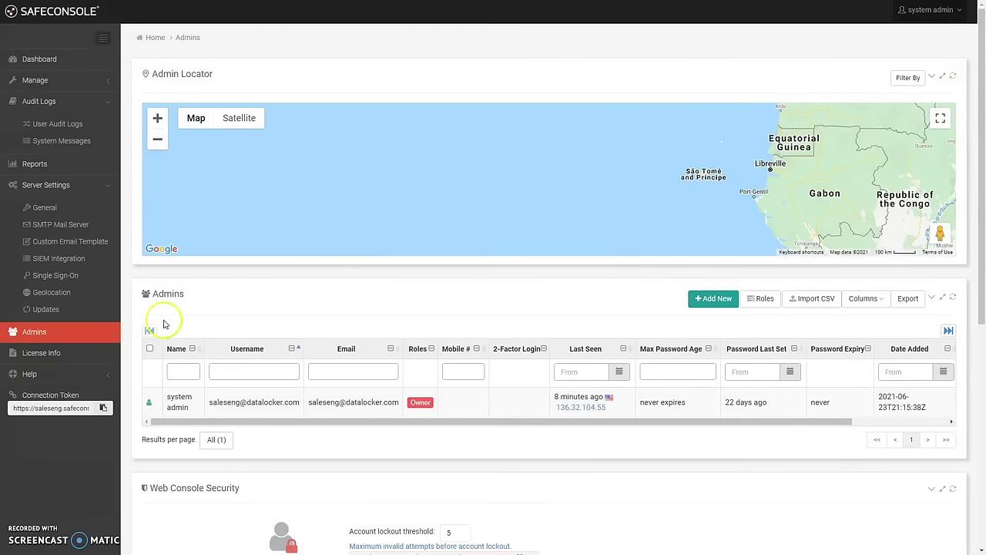
Step: Open the Quick Connect Guide for Version 6.x and read through its device setup steps to the end
left_click(57, 376)
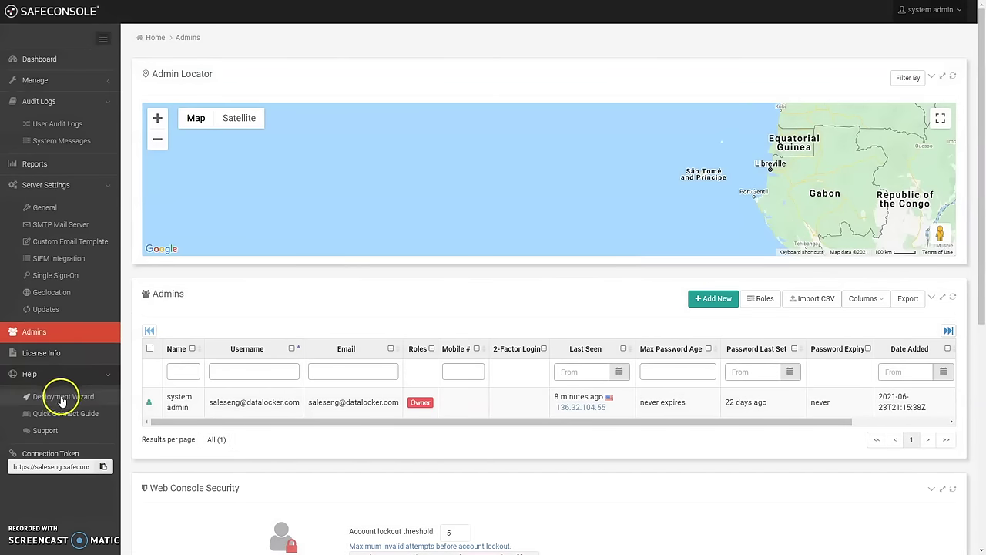
left_click(57, 412)
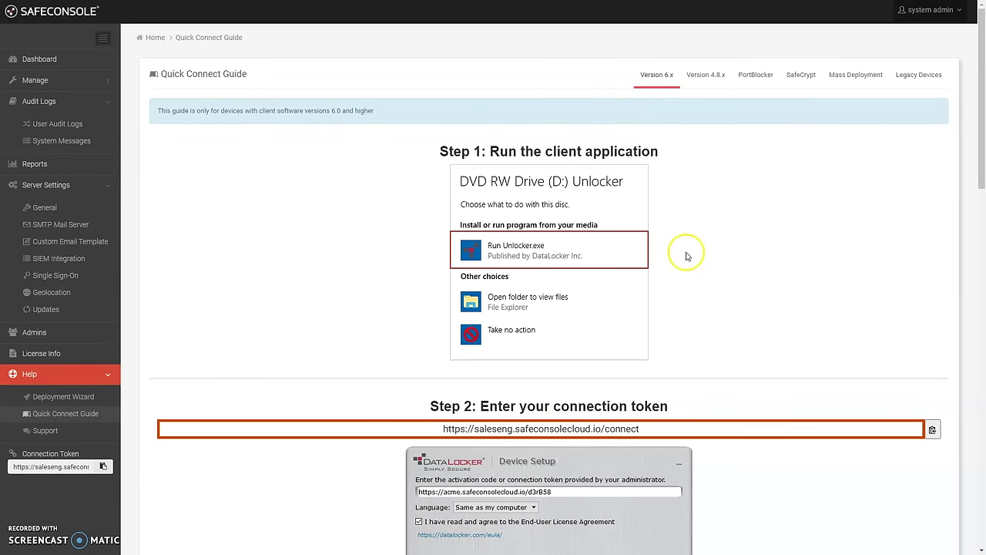
scroll(685, 253, "down", 3)
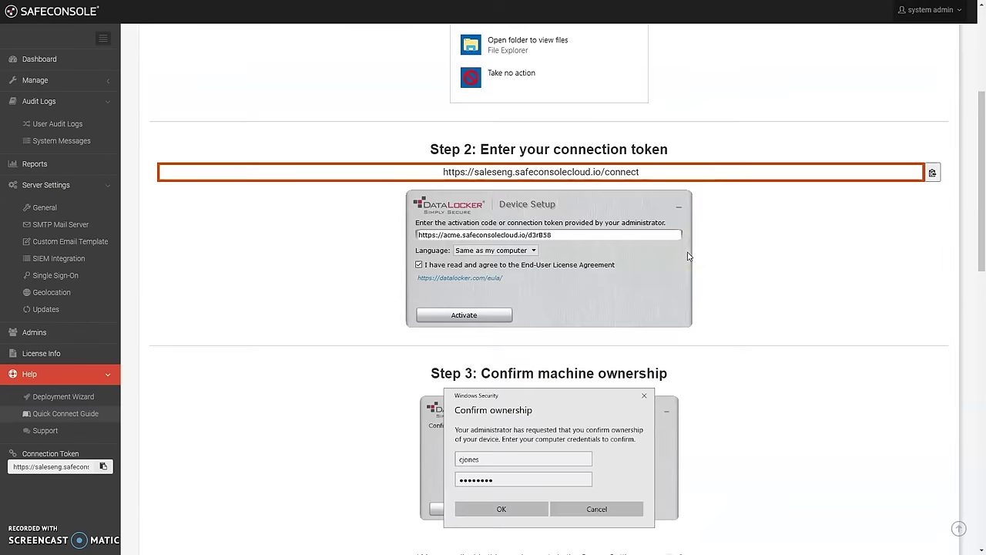
scroll(688, 256, "down", 4)
scroll(689, 256, "down", 5)
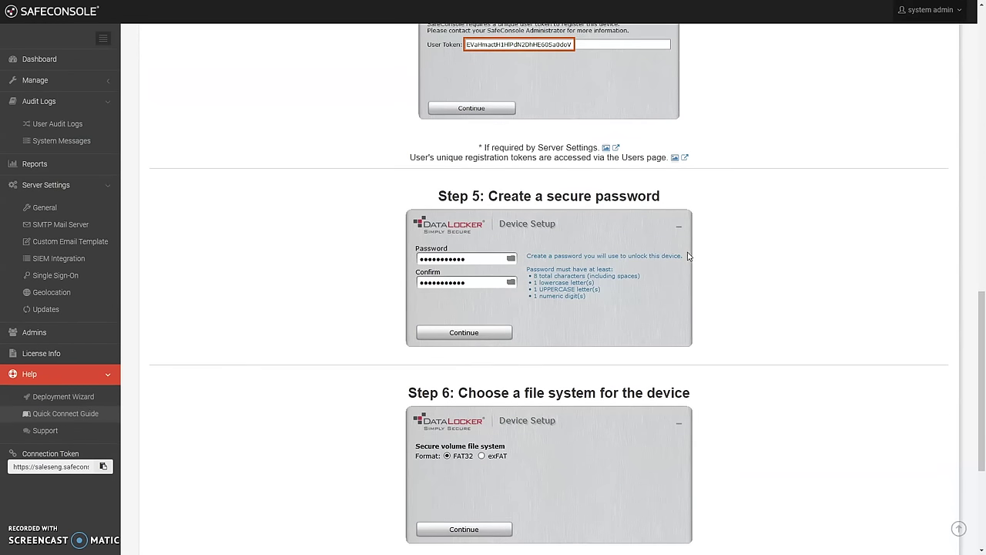
left_click(788, 221)
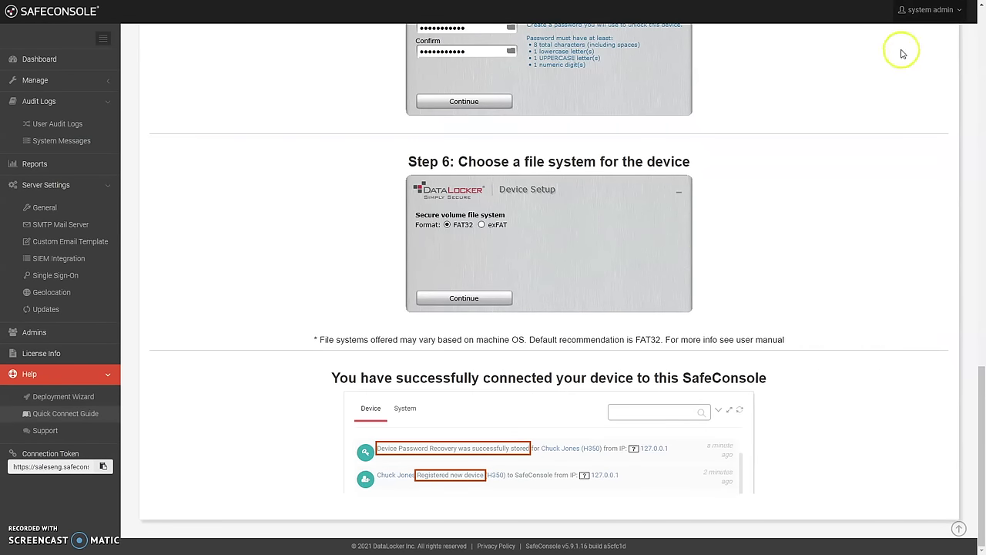
Step: Open the account's profile settings and view the authenticator app and text message setups for two-factor authentication
left_click(927, 9)
left_click(928, 32)
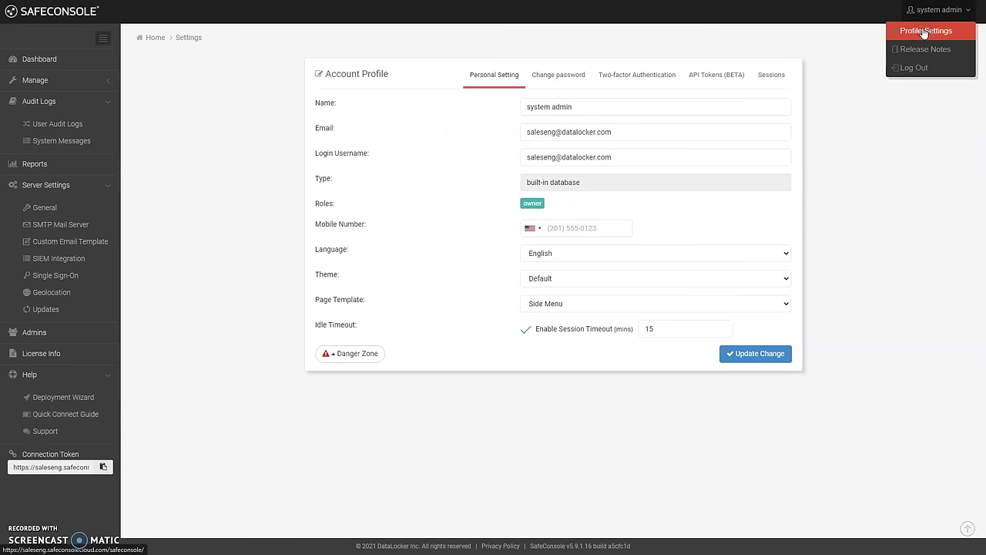
left_click(627, 74)
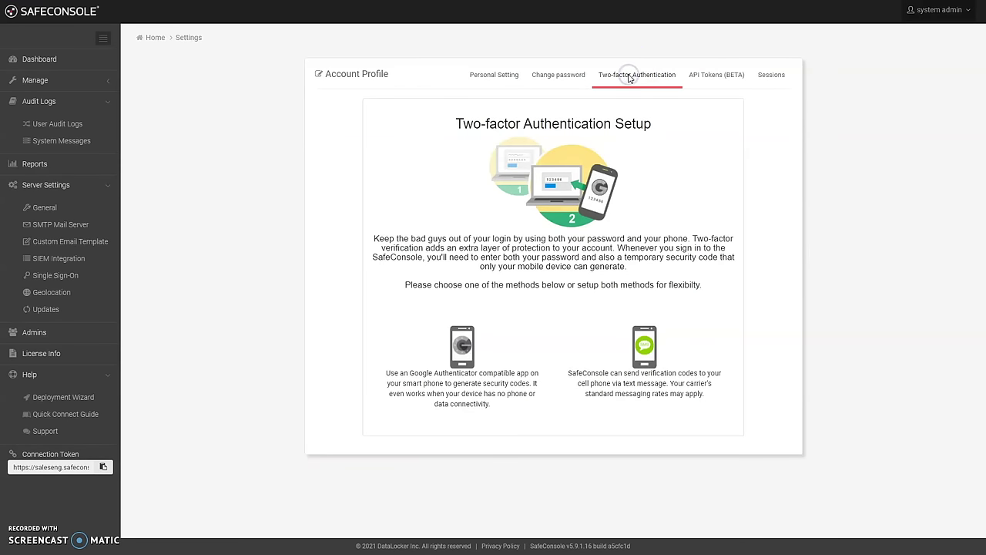
left_click(455, 346)
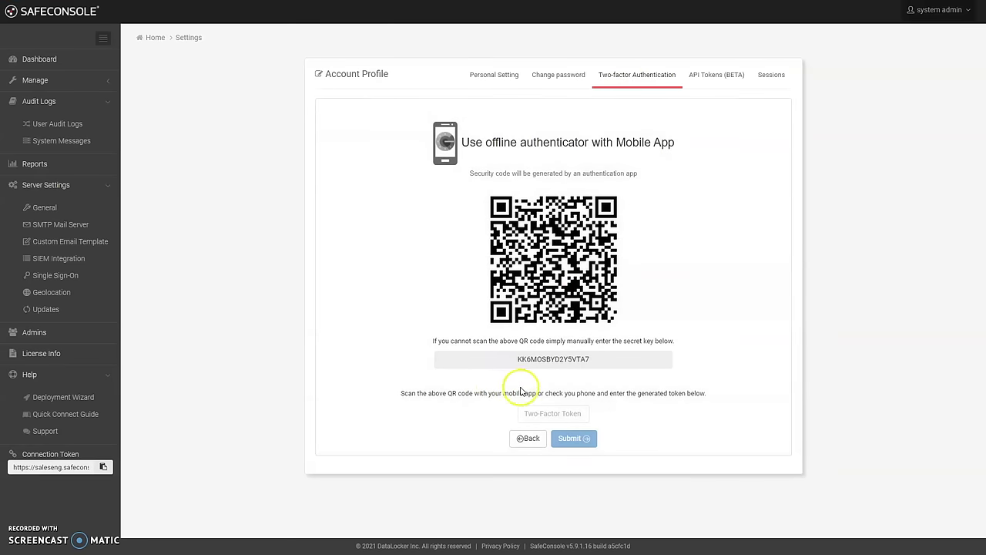
left_click(529, 437)
left_click(641, 352)
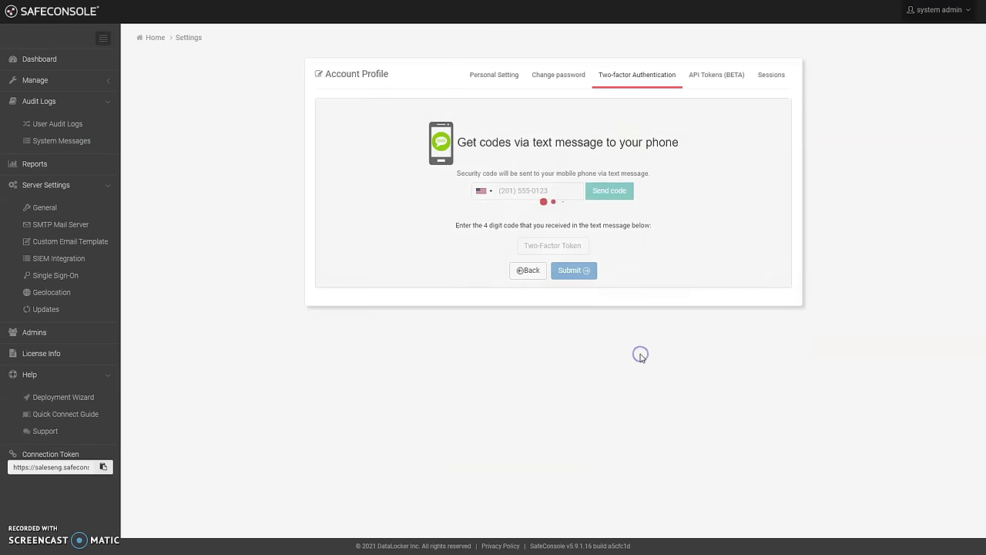
left_click(529, 271)
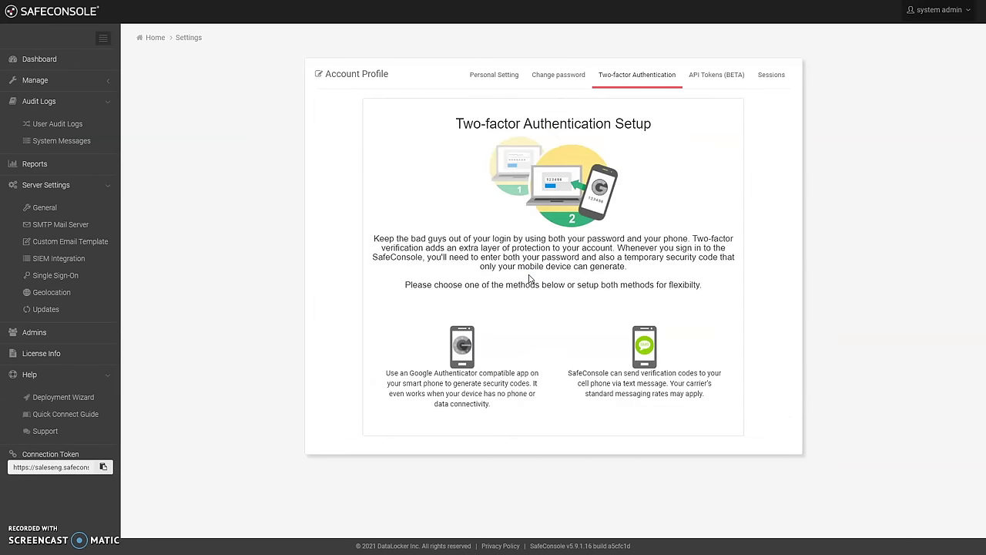